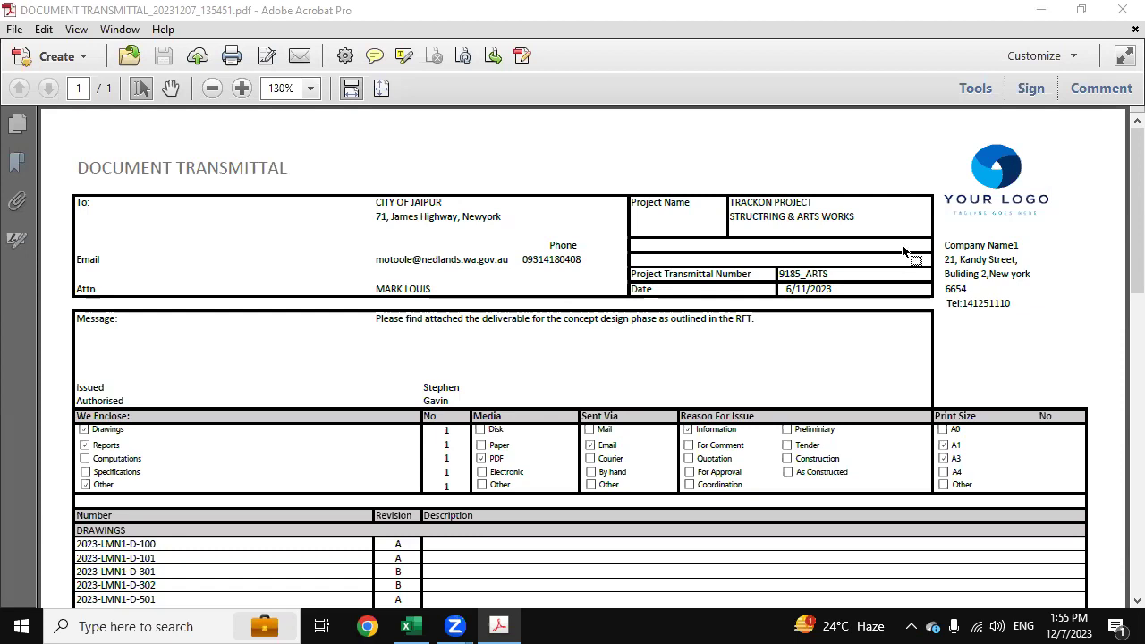
Step: Check the client name and address lines in the previously exported PDF
{"action": "left_click", "coordinate": [409, 625]}
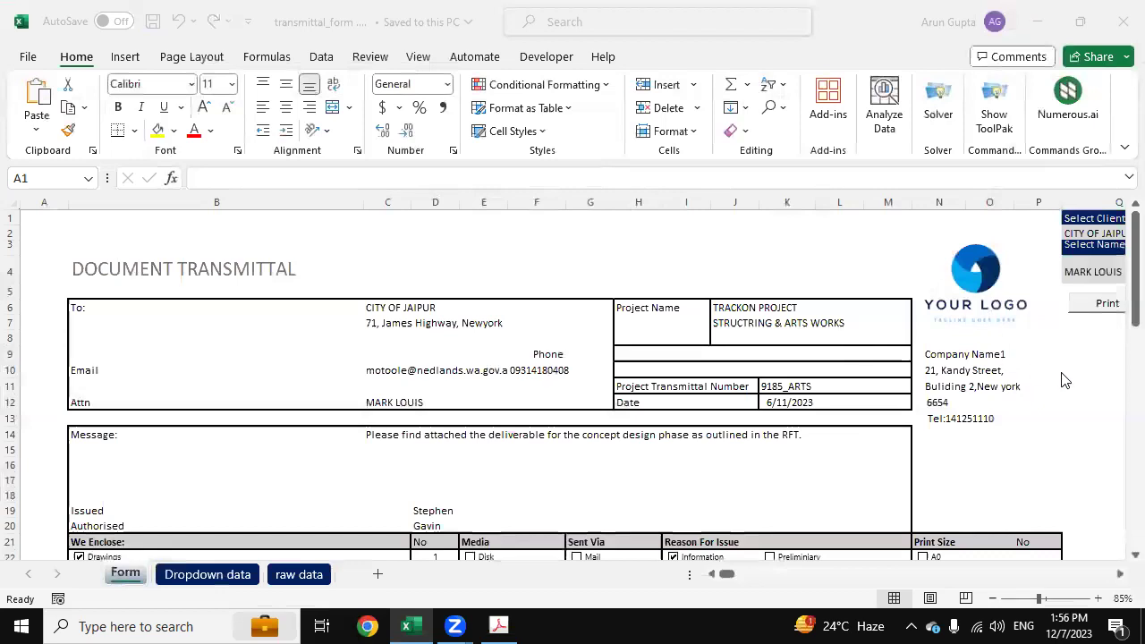
{"action": "left_click", "coordinate": [497, 624]}
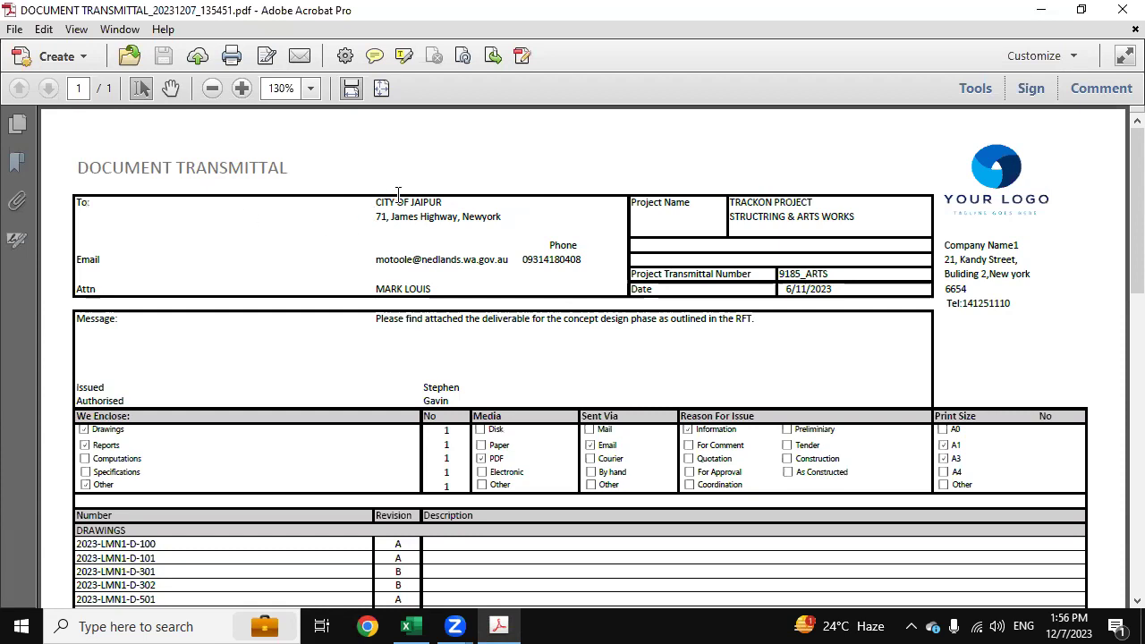
{"action": "left_click_drag", "start_coordinate": [375, 202], "coordinate": [446, 204]}
{"action": "left_click_drag", "start_coordinate": [375, 217], "coordinate": [501, 217]}
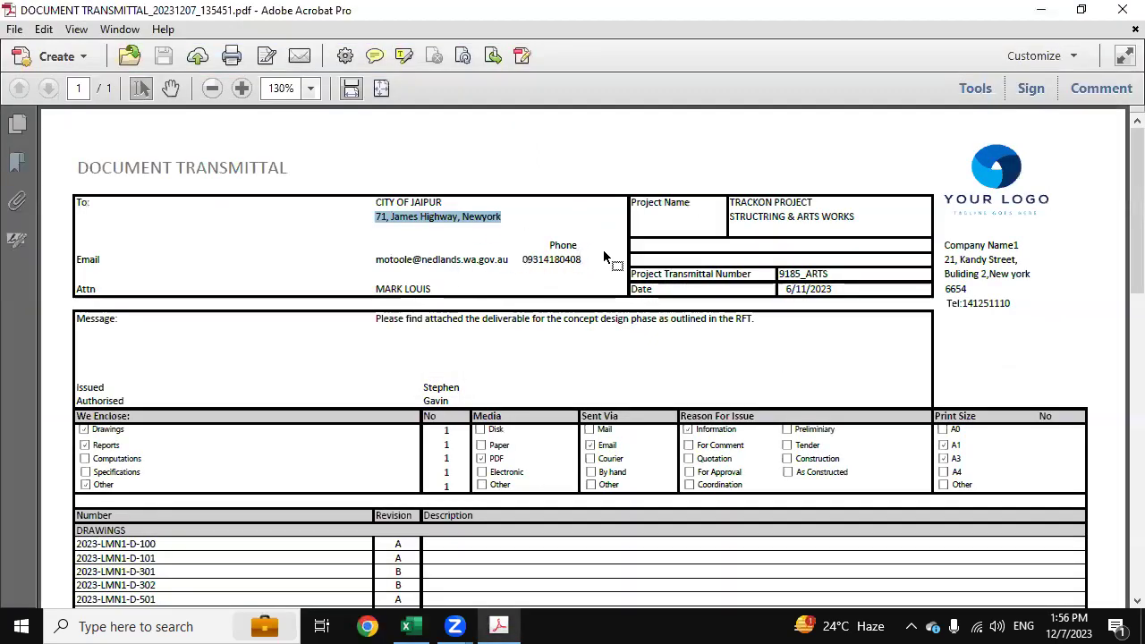
{"action": "left_click", "coordinate": [648, 224]}
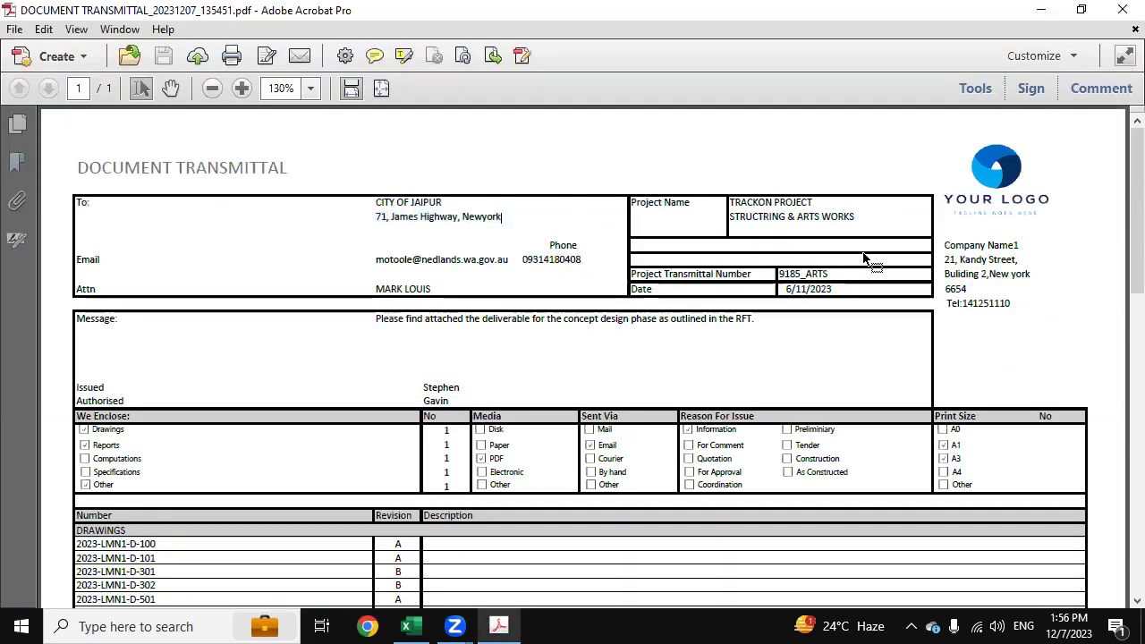
Step: Back in the workbook, review the Q2 client list, then view the Dropdown data sheet
{"action": "left_click", "coordinate": [409, 624]}
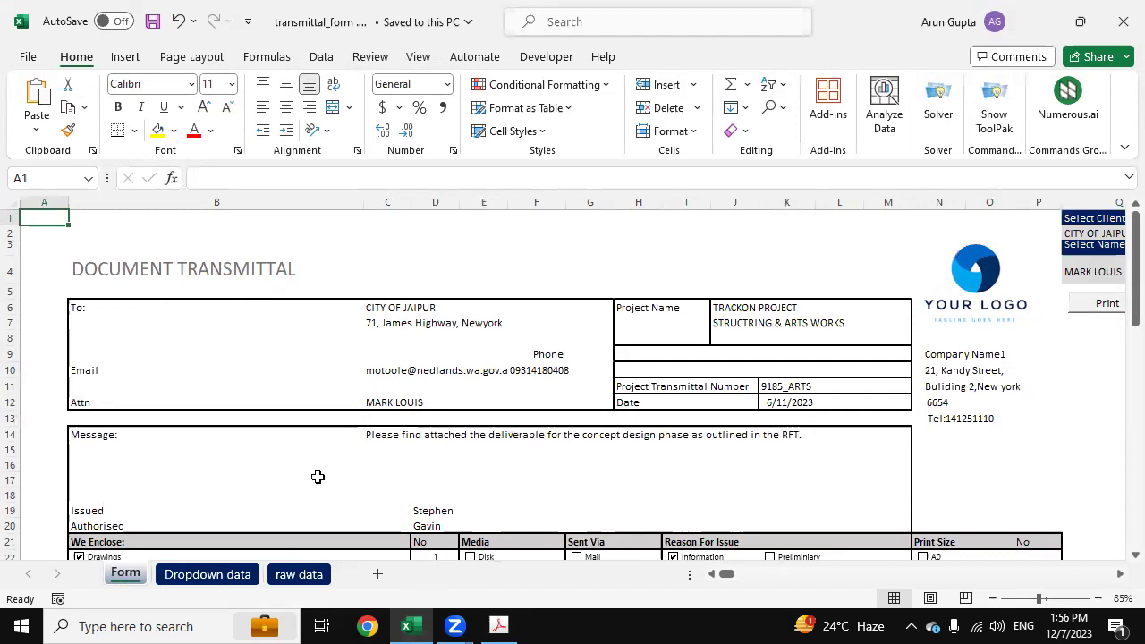
{"action": "left_click", "coordinate": [1118, 579]}
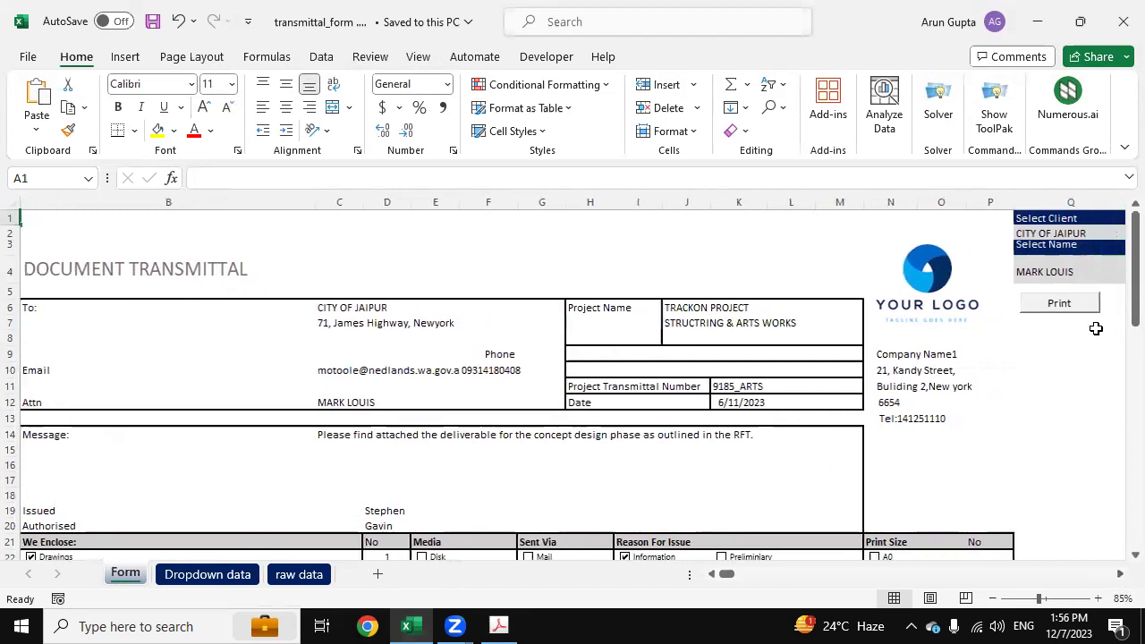
{"action": "left_click", "coordinate": [1077, 234]}
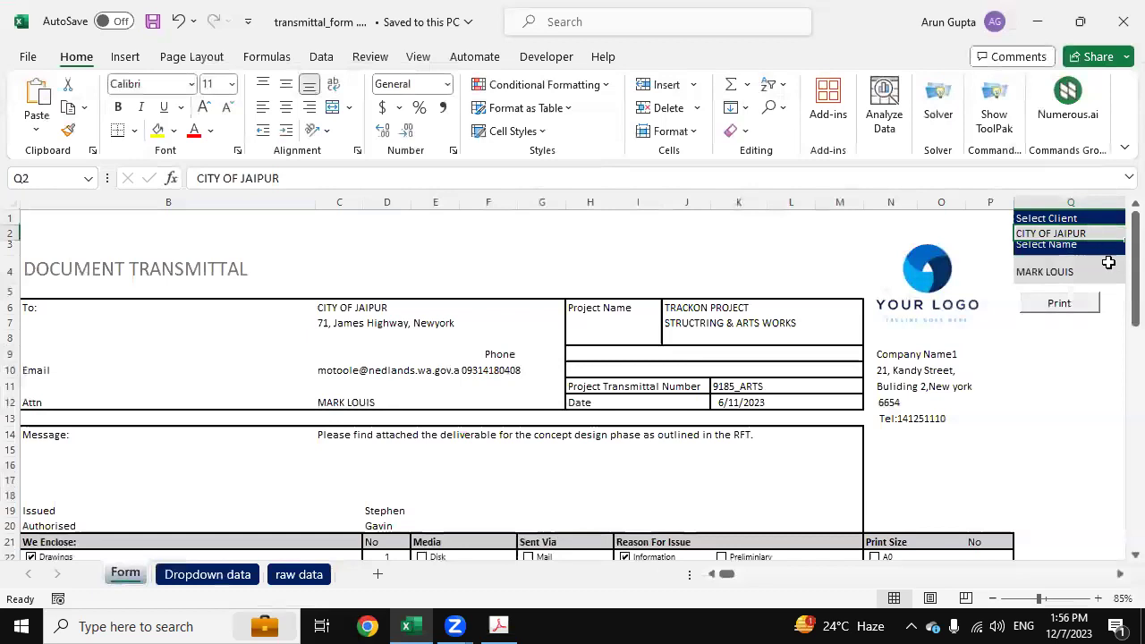
{"action": "scroll", "coordinate": [1107, 262], "scroll_direction": "right", "scroll_amount": 1}
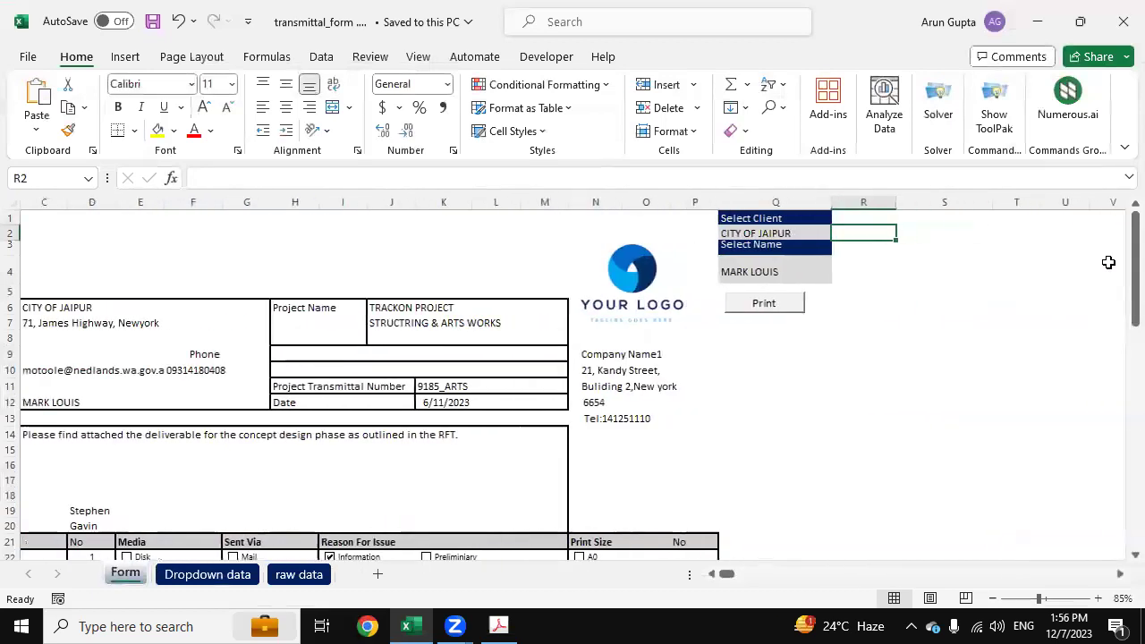
{"action": "left_click", "coordinate": [763, 234]}
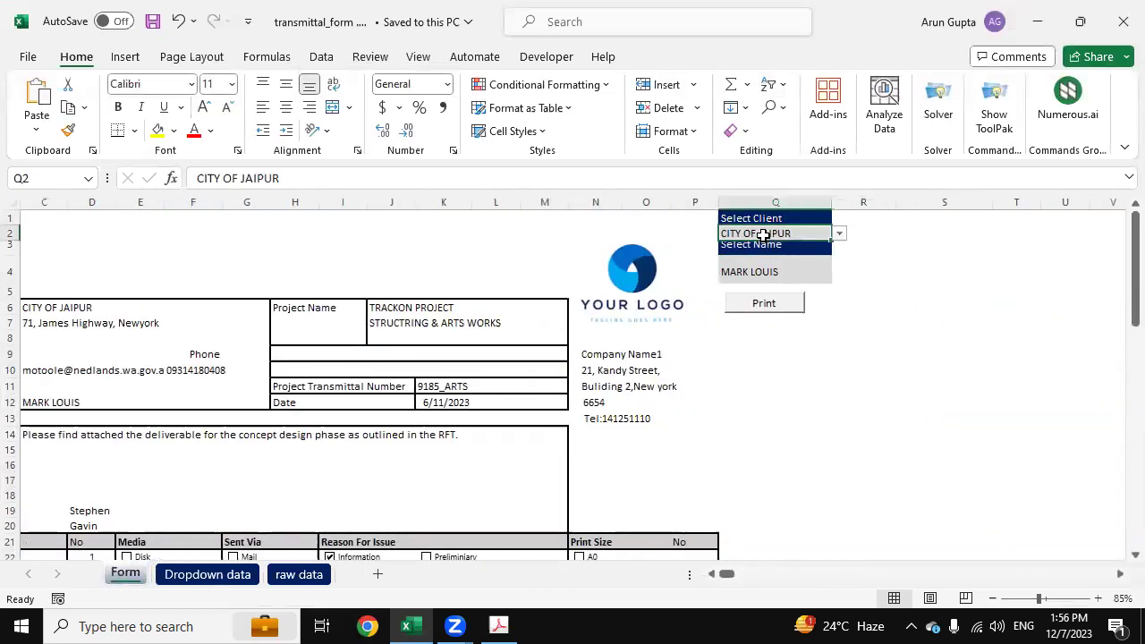
{"action": "left_click", "coordinate": [839, 235]}
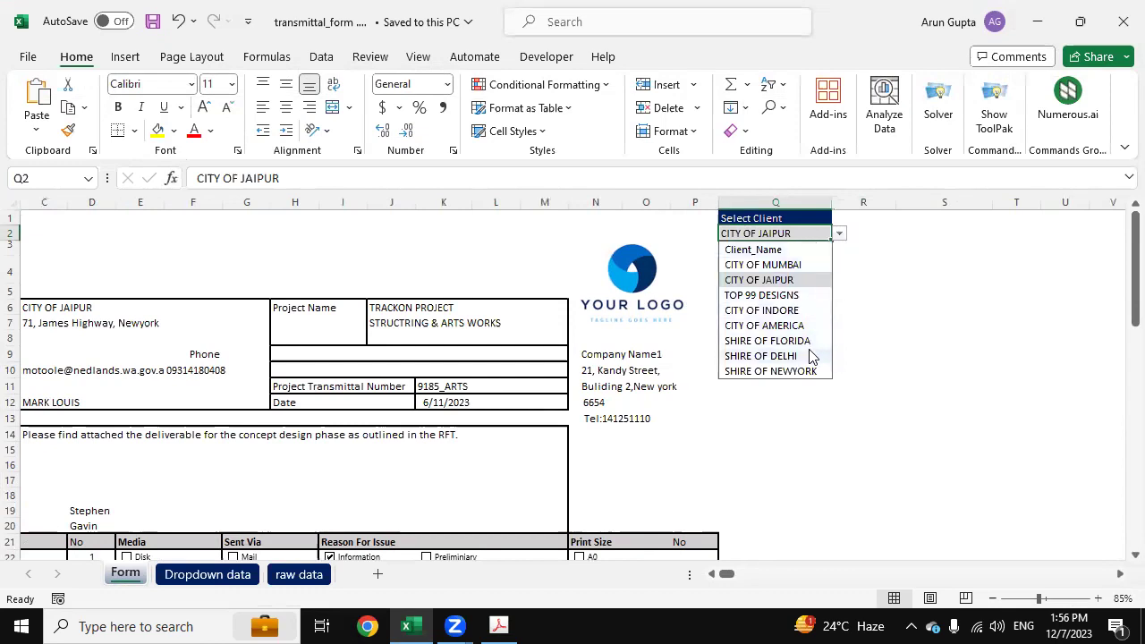
{"action": "left_click", "coordinate": [896, 306]}
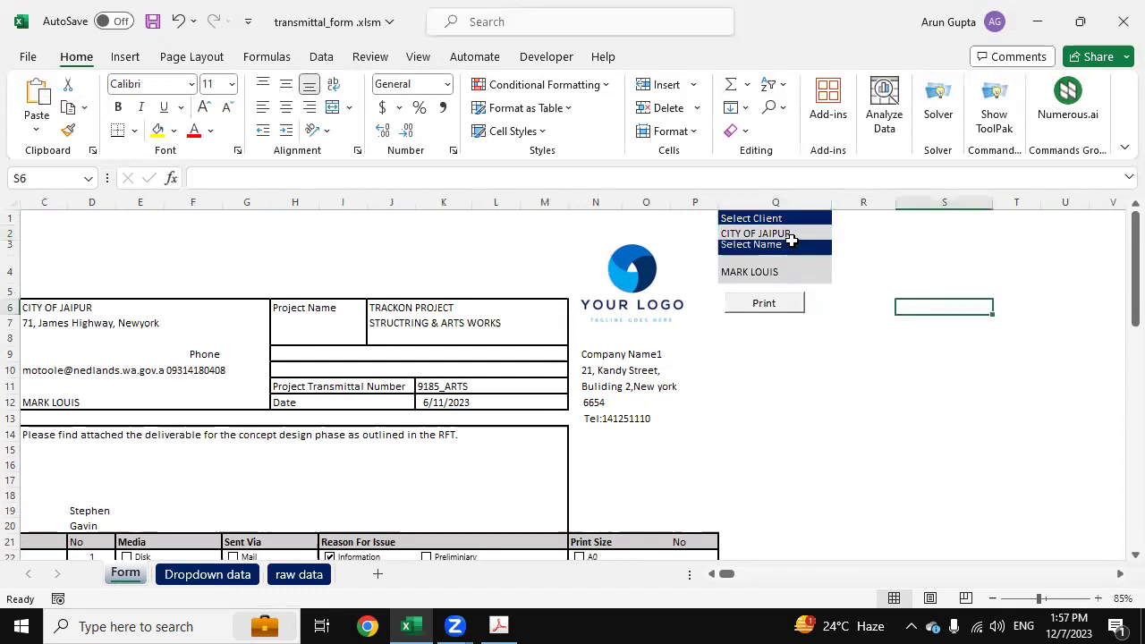
{"action": "left_click", "coordinate": [213, 574]}
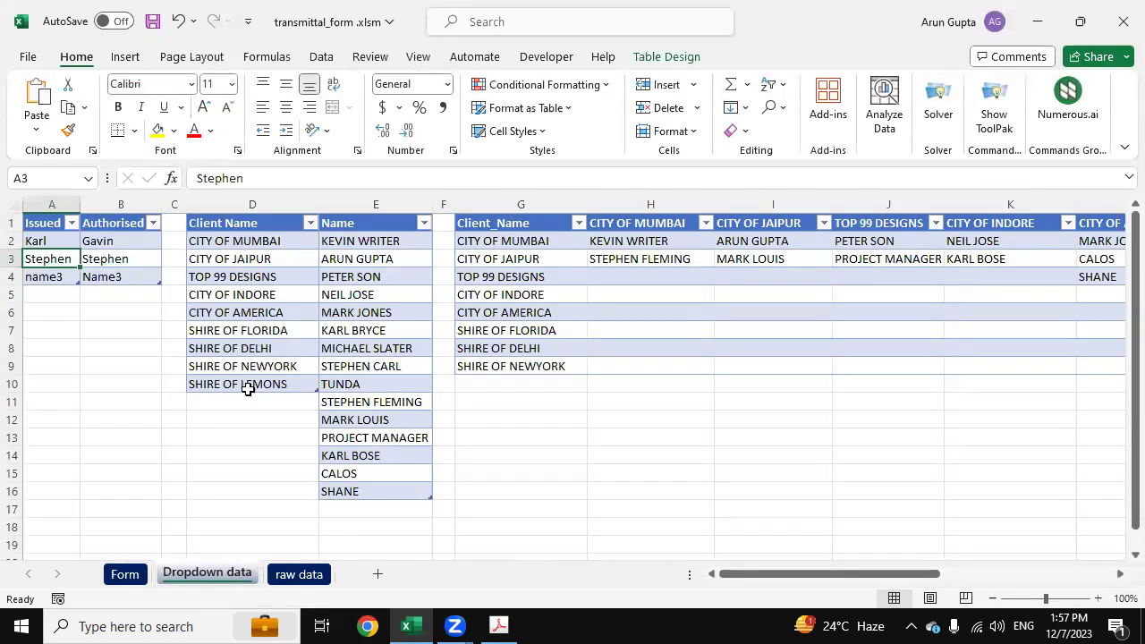
Step: On the Form sheet, switch the Q2 client to CITY OF MUMBAI and try its Q4 contacts
{"action": "left_click", "coordinate": [125, 574]}
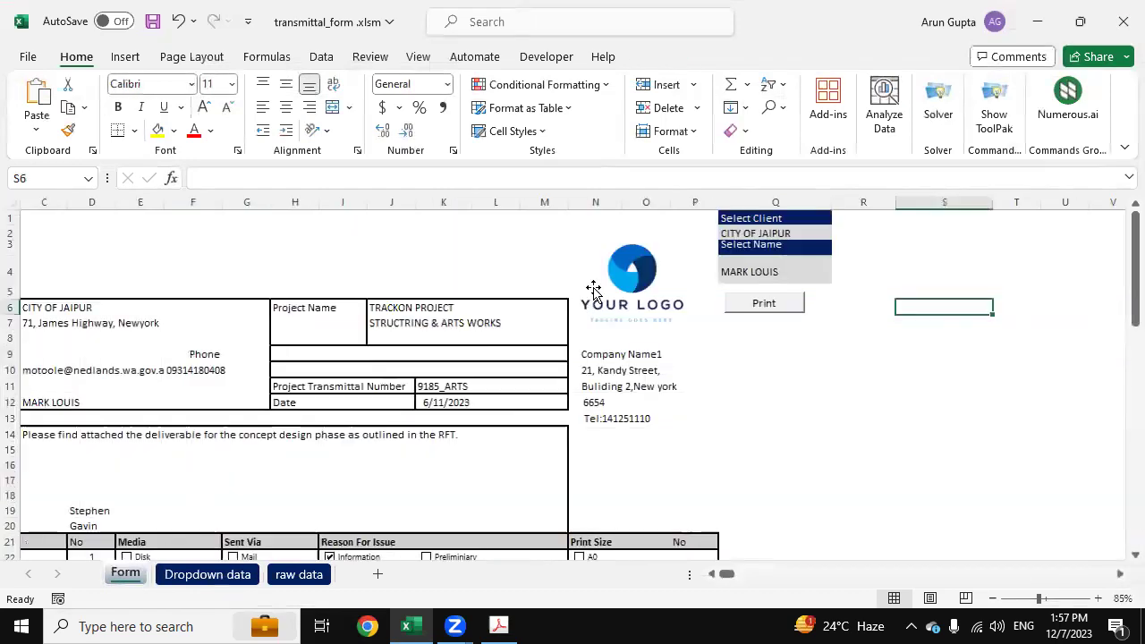
{"action": "left_click", "coordinate": [769, 220]}
{"action": "left_click", "coordinate": [787, 232]}
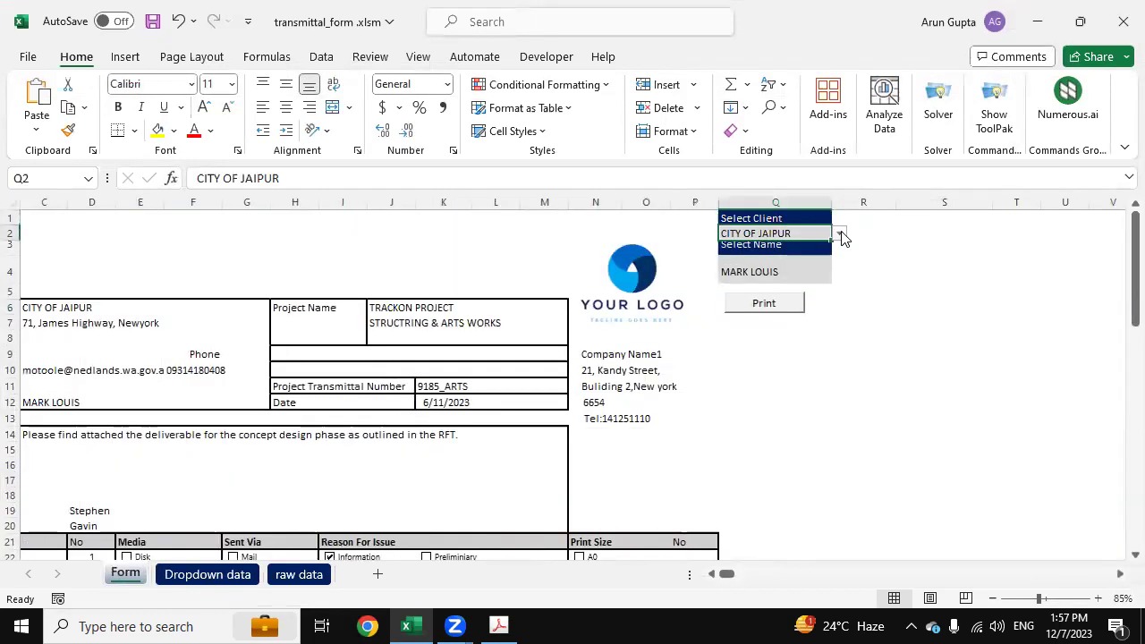
{"action": "left_click", "coordinate": [840, 234]}
{"action": "left_click", "coordinate": [783, 265]}
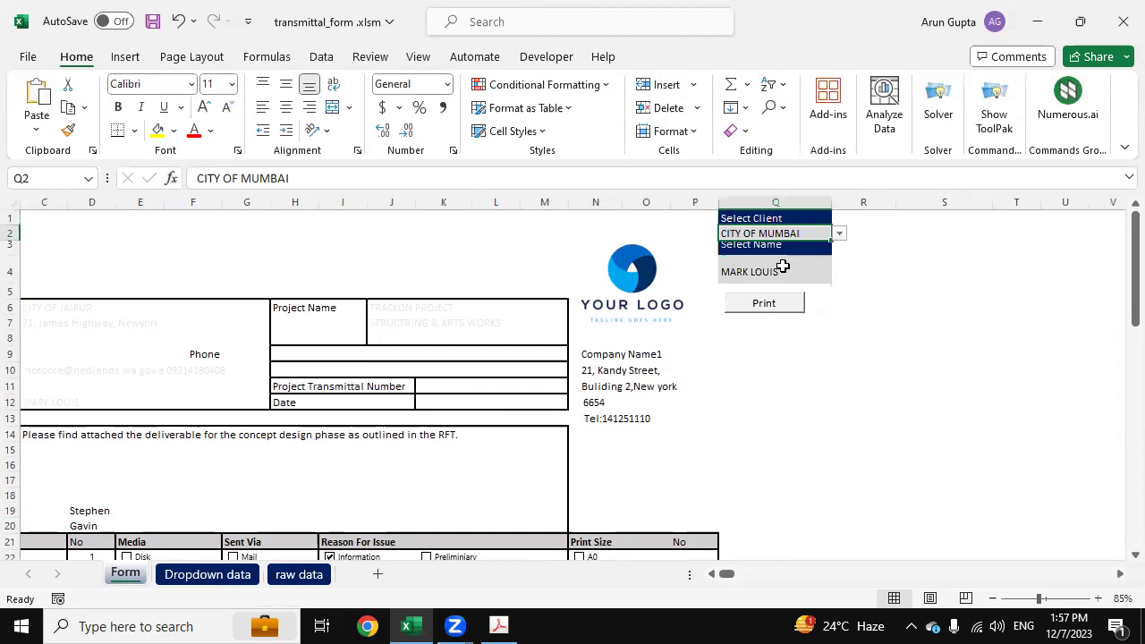
{"action": "left_click", "coordinate": [807, 273]}
{"action": "left_click", "coordinate": [840, 277]}
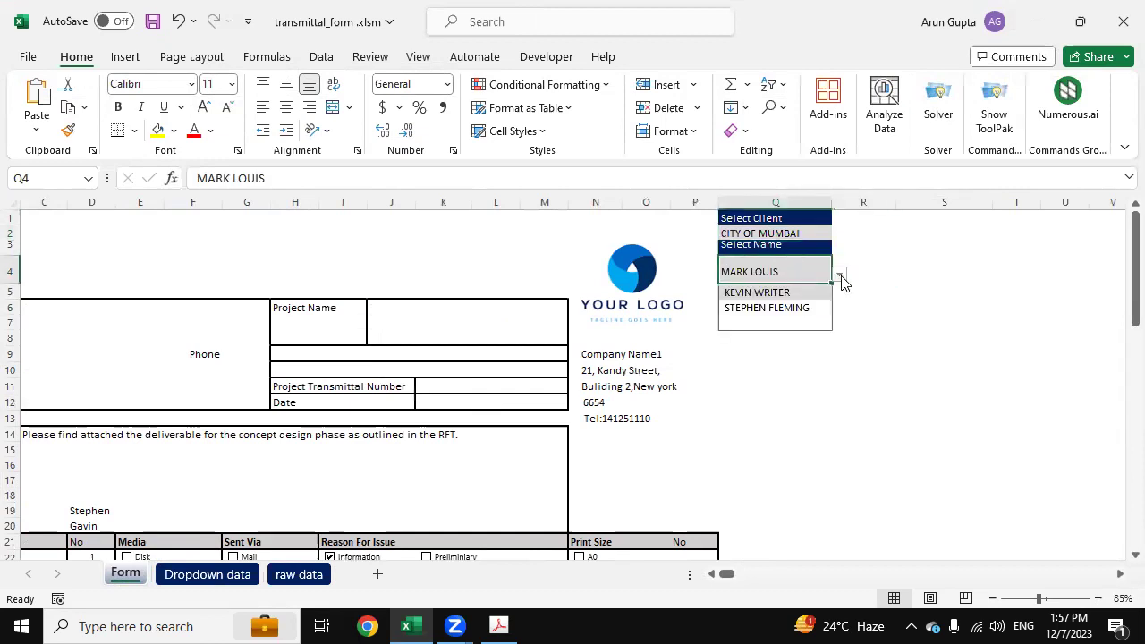
{"action": "left_click", "coordinate": [785, 308]}
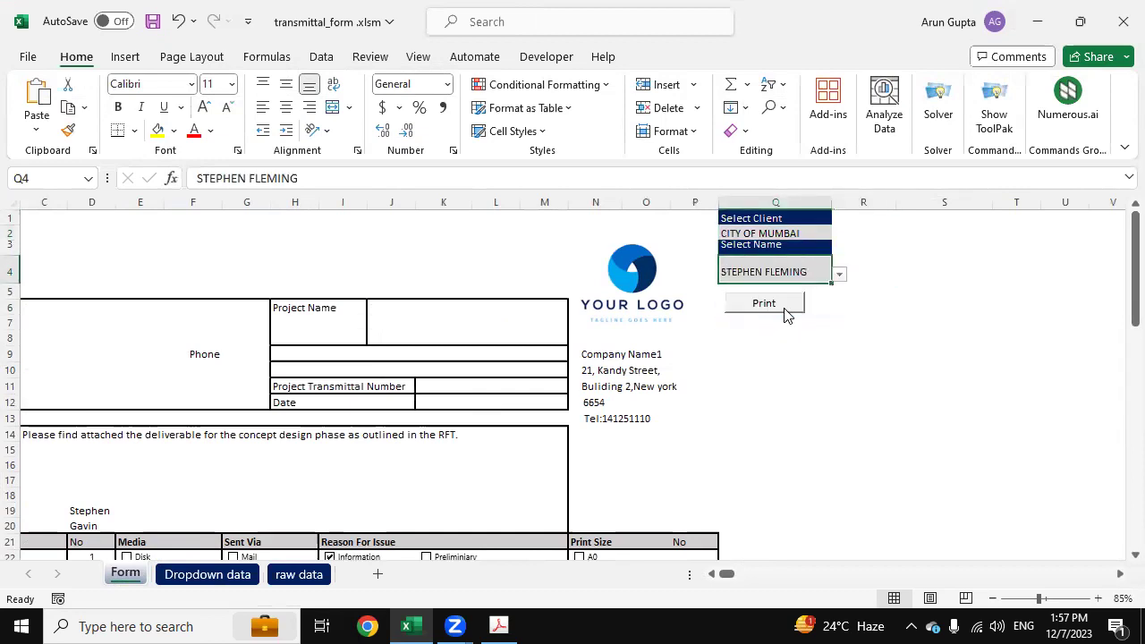
{"action": "left_click", "coordinate": [836, 276]}
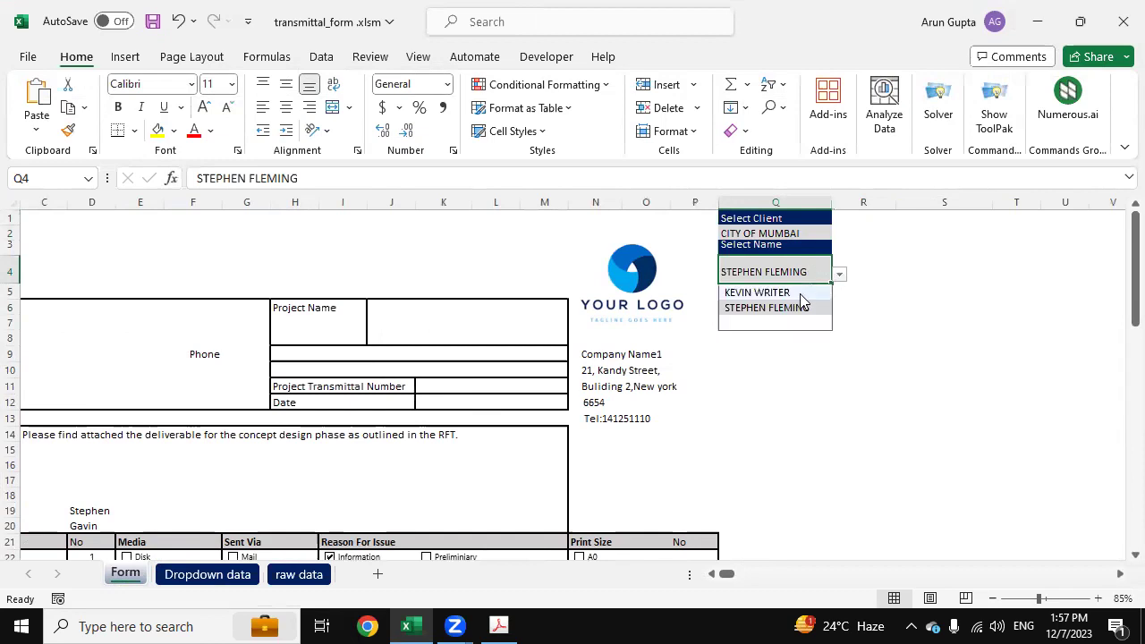
{"action": "left_click", "coordinate": [799, 294]}
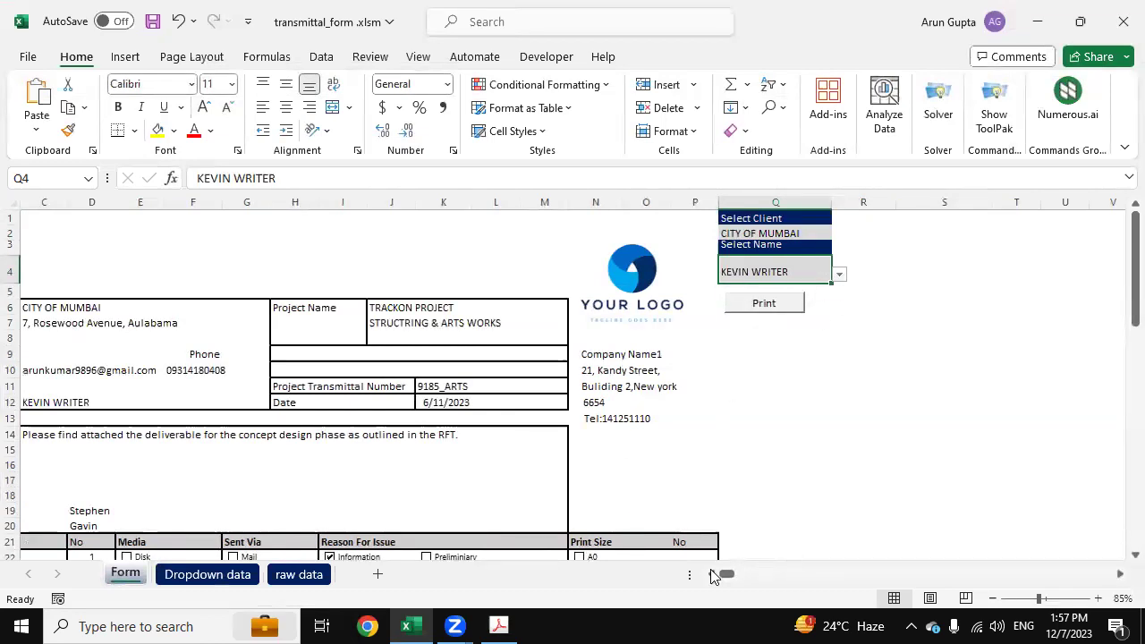
{"action": "left_click_drag", "start_coordinate": [720, 575], "coordinate": [723, 578]}
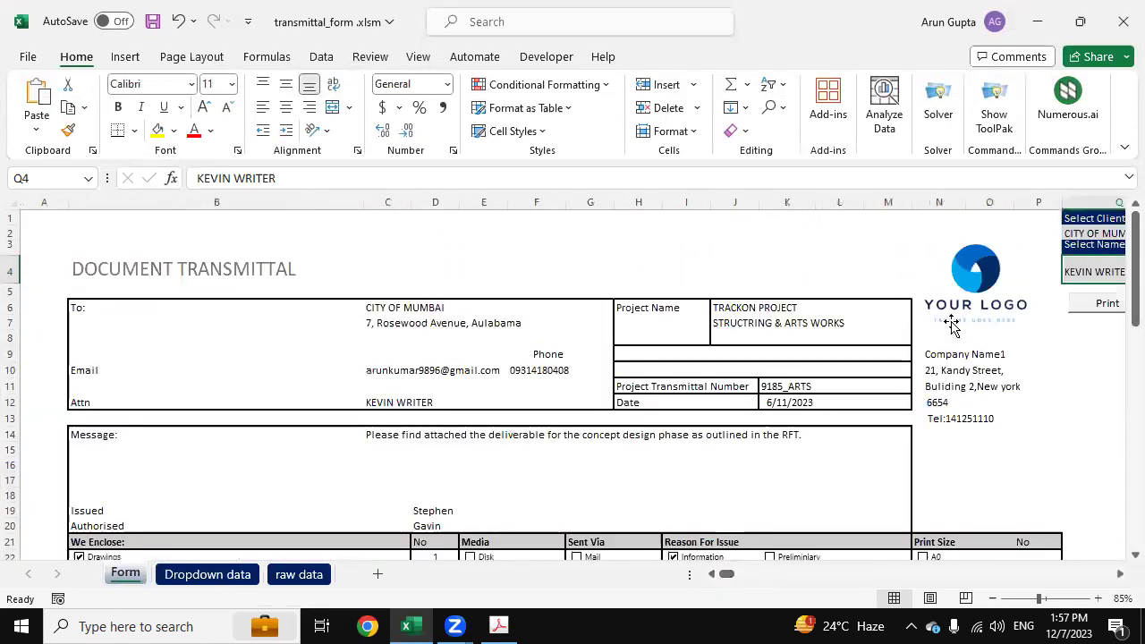
Step: Compare the two Q4 contacts, ending on the first so the form details fill in
{"action": "left_click", "coordinate": [1085, 268]}
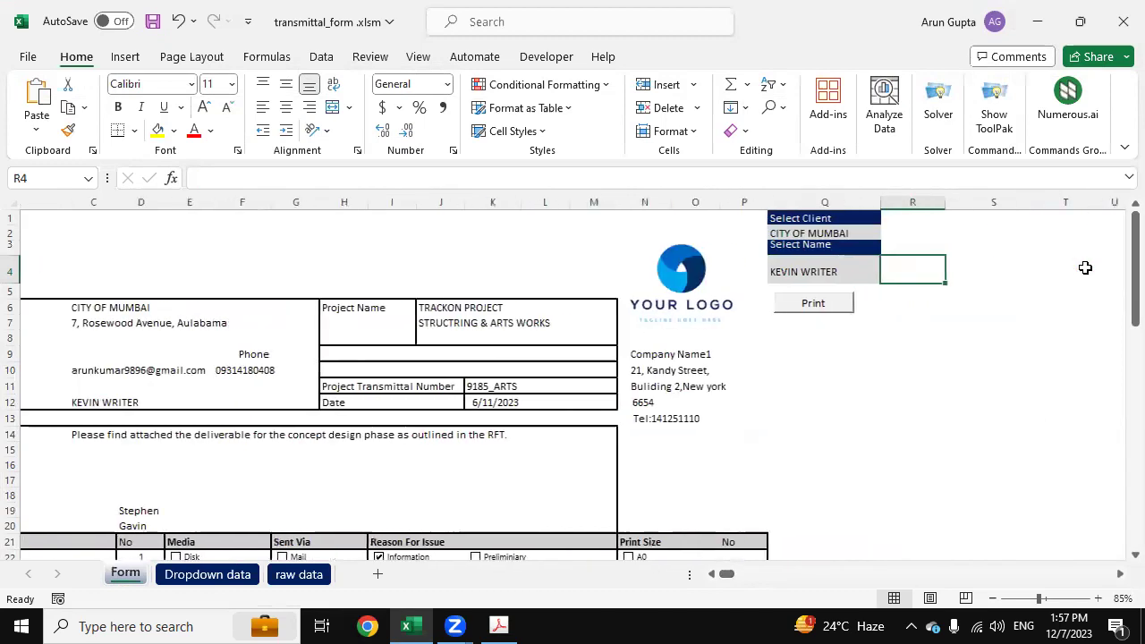
{"action": "left_click", "coordinate": [841, 274]}
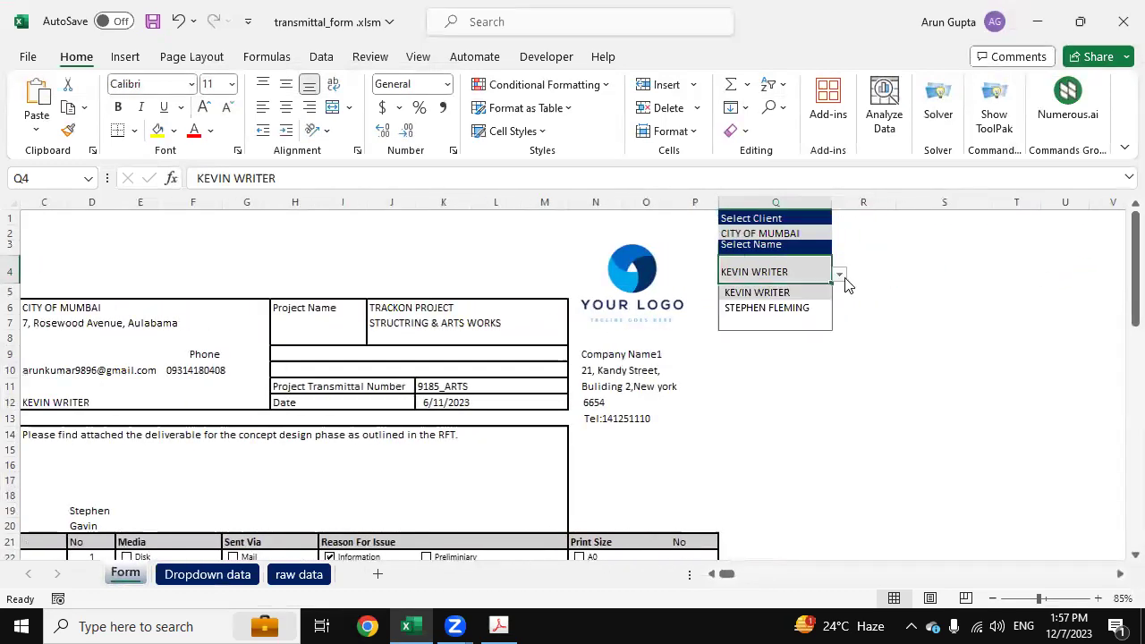
{"action": "left_click", "coordinate": [804, 309]}
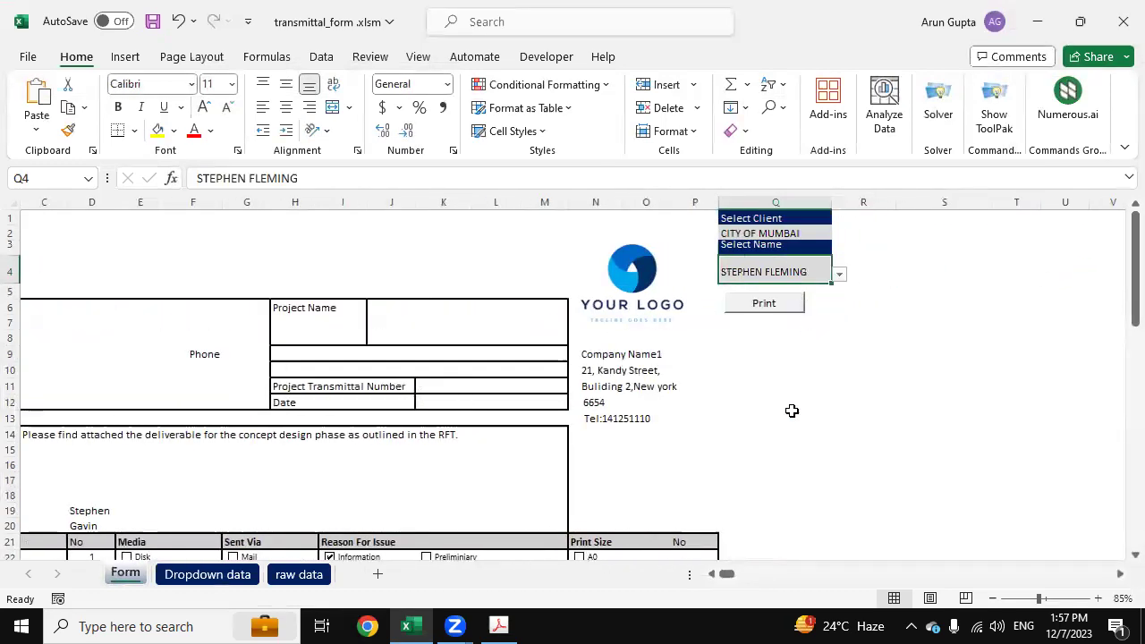
{"action": "left_click", "coordinate": [840, 274]}
{"action": "left_click", "coordinate": [805, 296]}
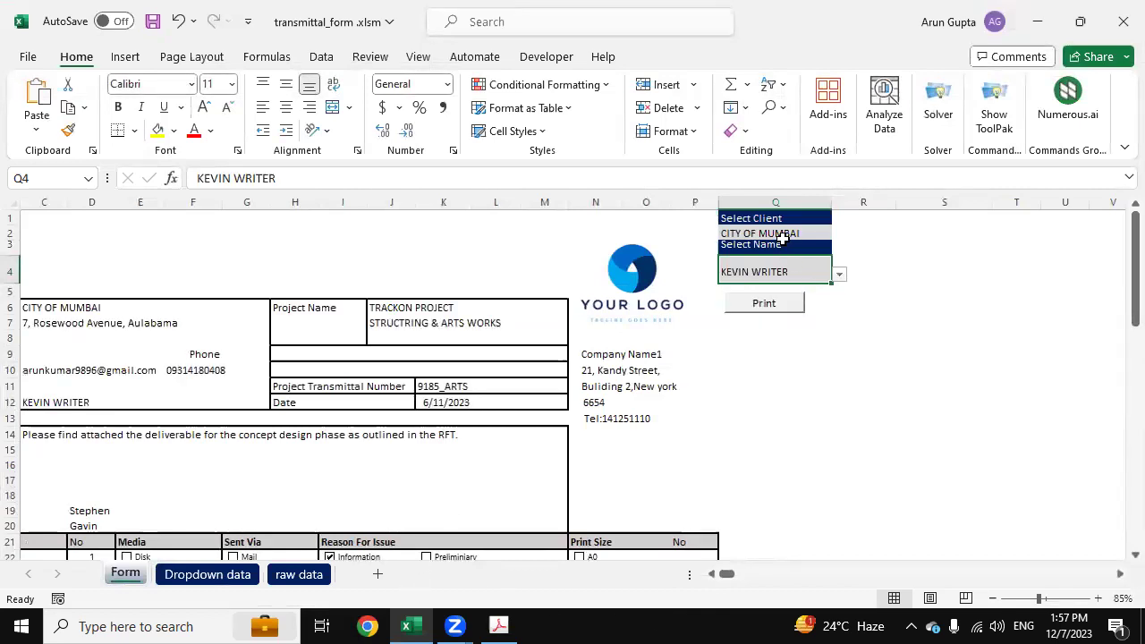
Step: Set the client back to CITY OF JAIPUR and choose its contact in Q4
{"action": "left_click", "coordinate": [793, 229]}
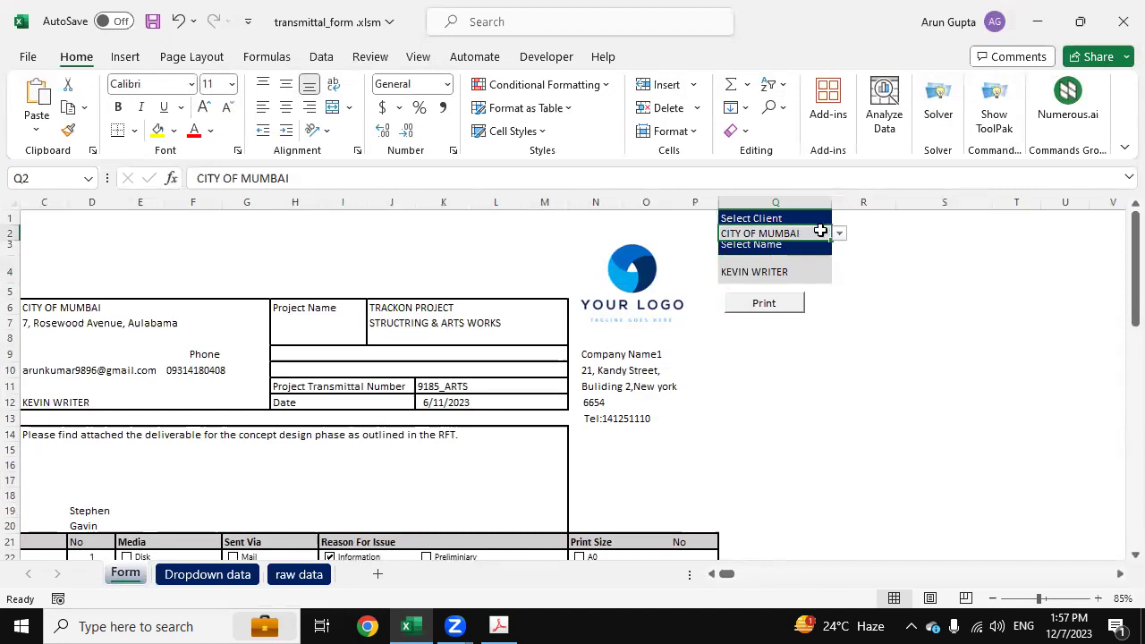
{"action": "left_click", "coordinate": [839, 234]}
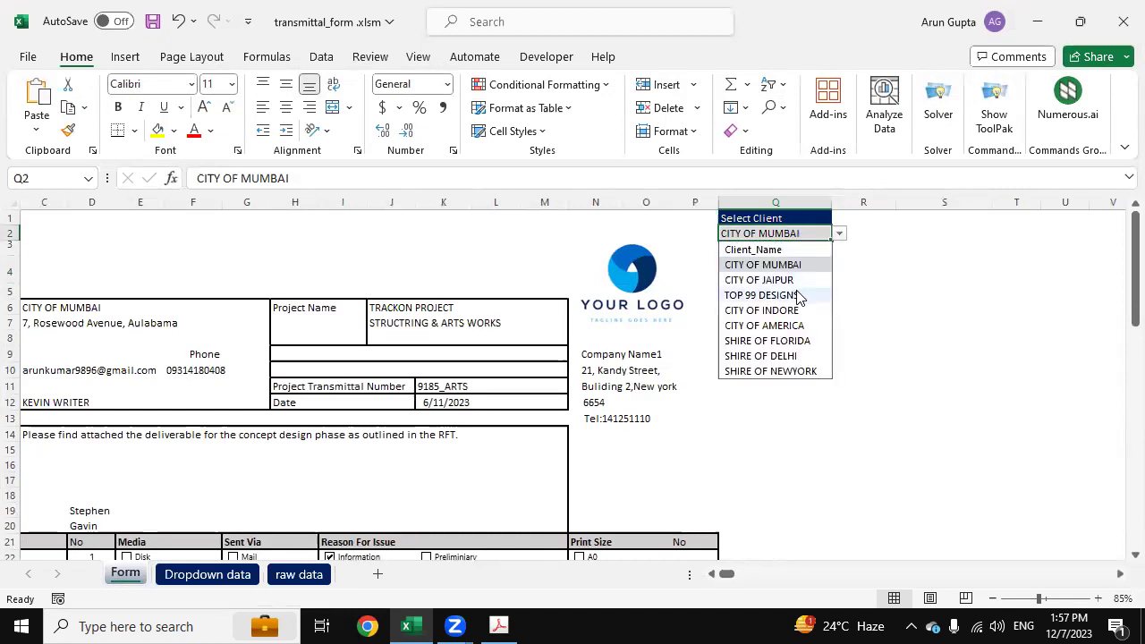
{"action": "left_click", "coordinate": [795, 280]}
{"action": "left_click", "coordinate": [805, 276]}
{"action": "left_click", "coordinate": [838, 274]}
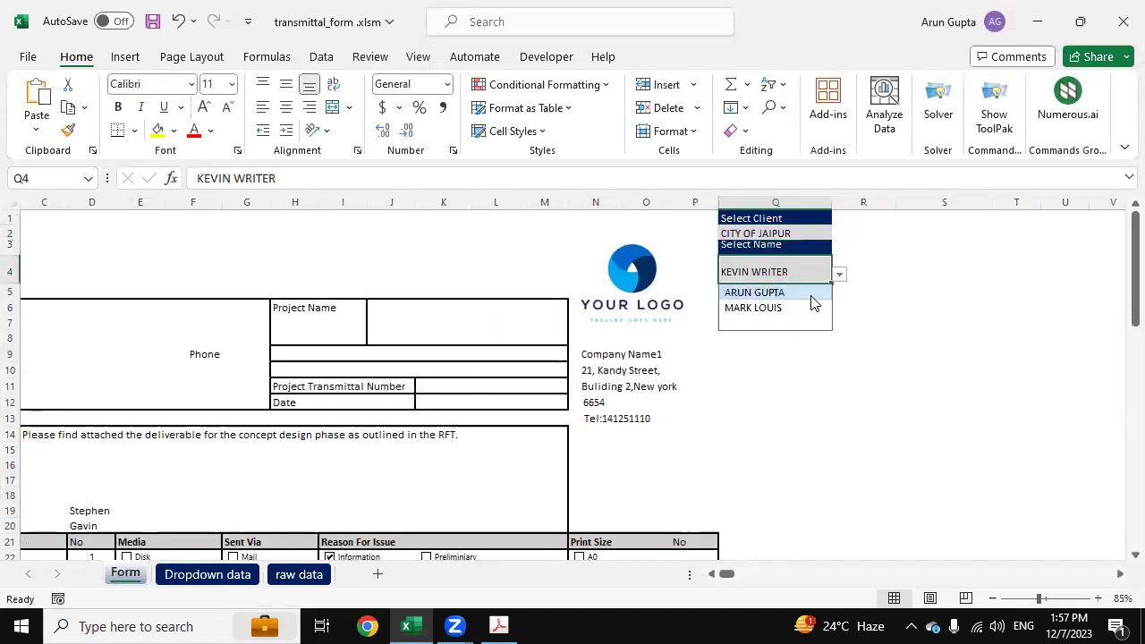
{"action": "left_click", "coordinate": [798, 312]}
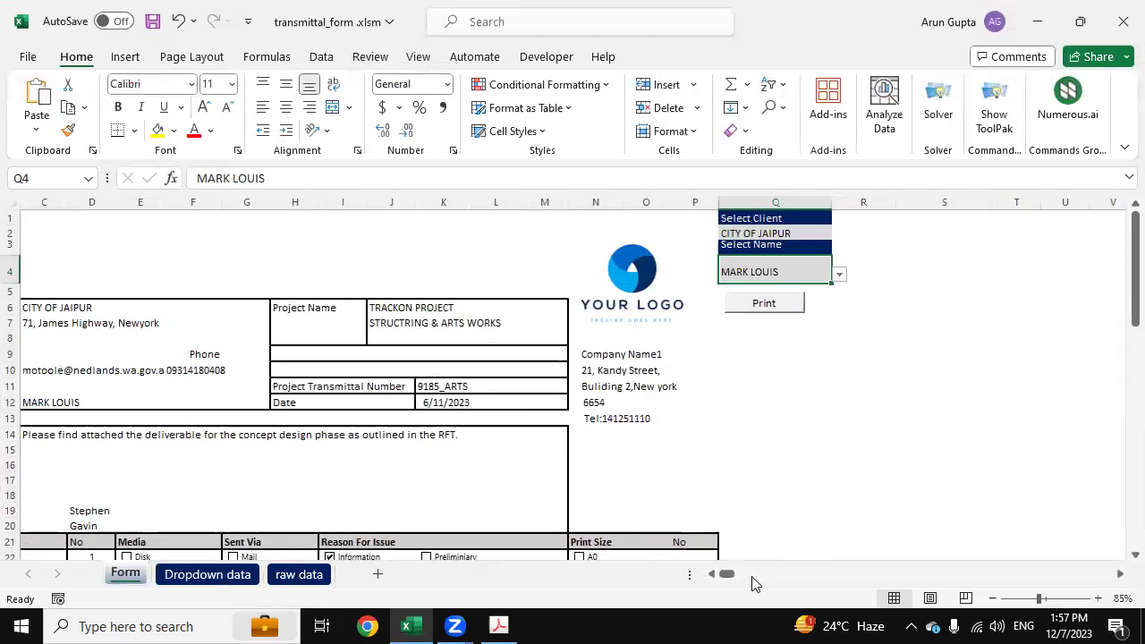
{"action": "left_click_drag", "start_coordinate": [729, 580], "coordinate": [715, 580]}
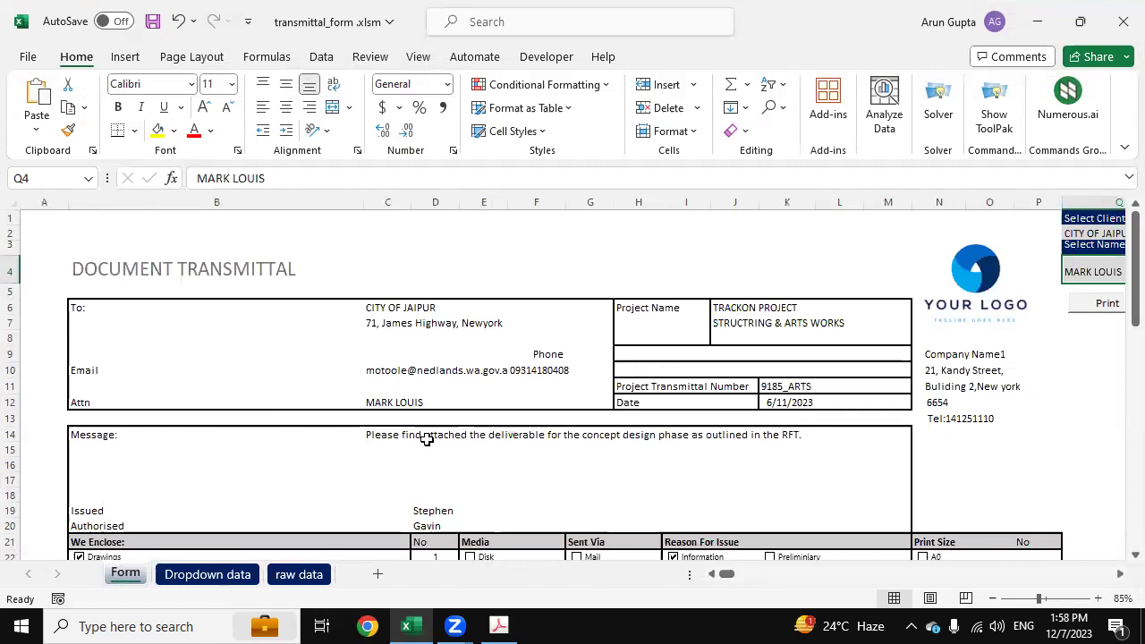
{"action": "scroll", "coordinate": [426, 438], "scroll_direction": "down", "scroll_amount": 2}
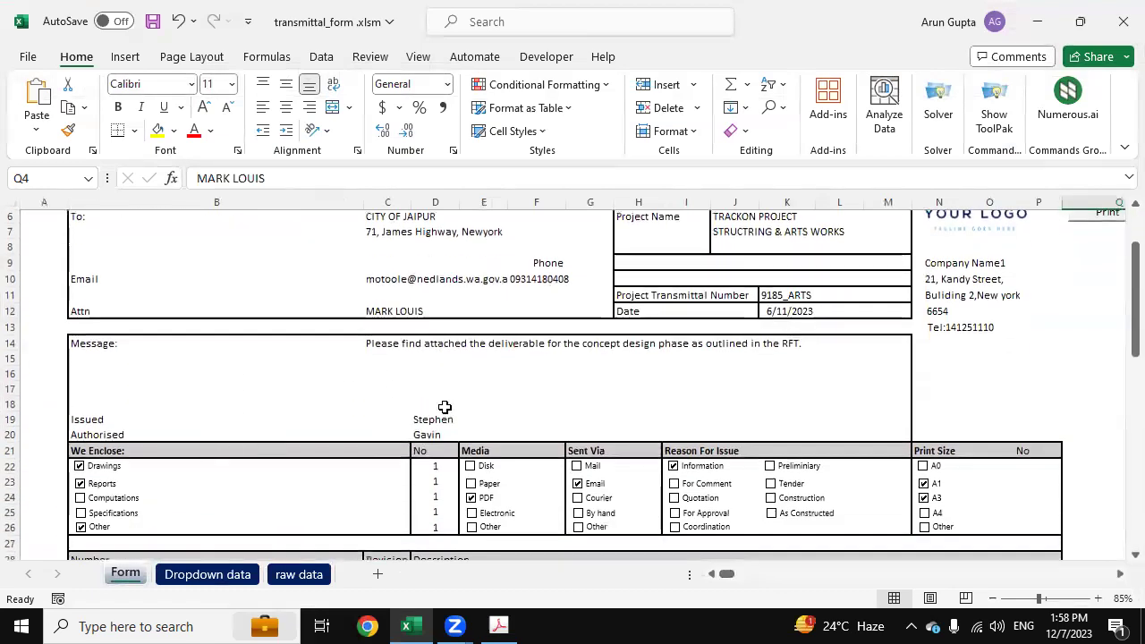
Step: Pick new names from the D19 Issued and D20 Authorised dropdown lists
{"action": "left_click", "coordinate": [441, 417]}
{"action": "left_click", "coordinate": [466, 419]}
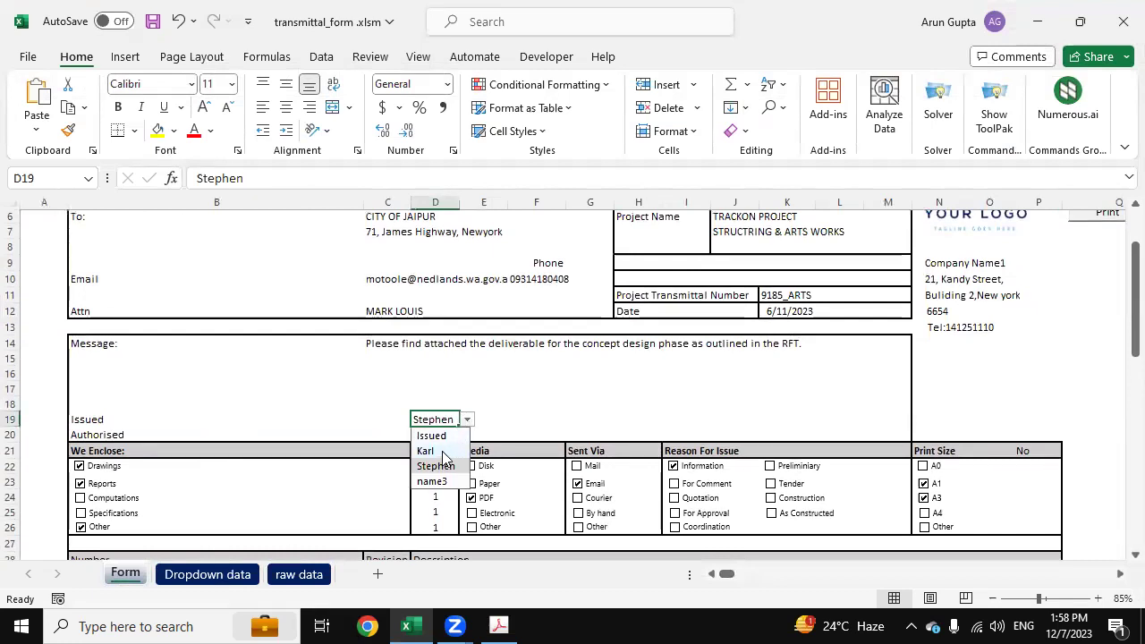
{"action": "left_click", "coordinate": [444, 452]}
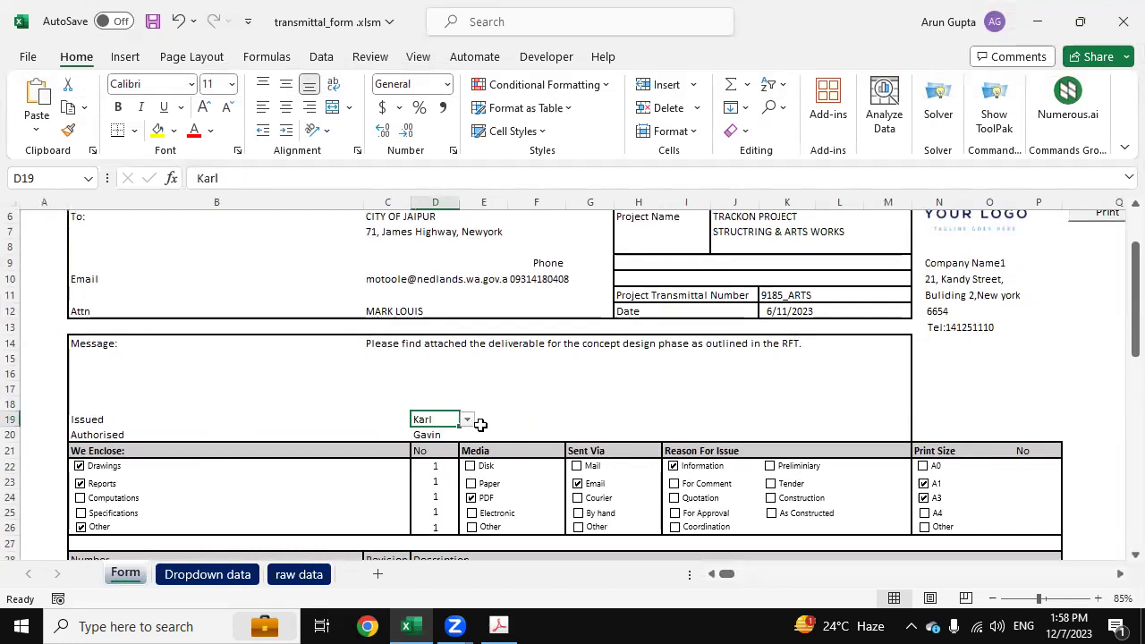
{"action": "left_click", "coordinate": [428, 436]}
{"action": "left_click", "coordinate": [466, 435]}
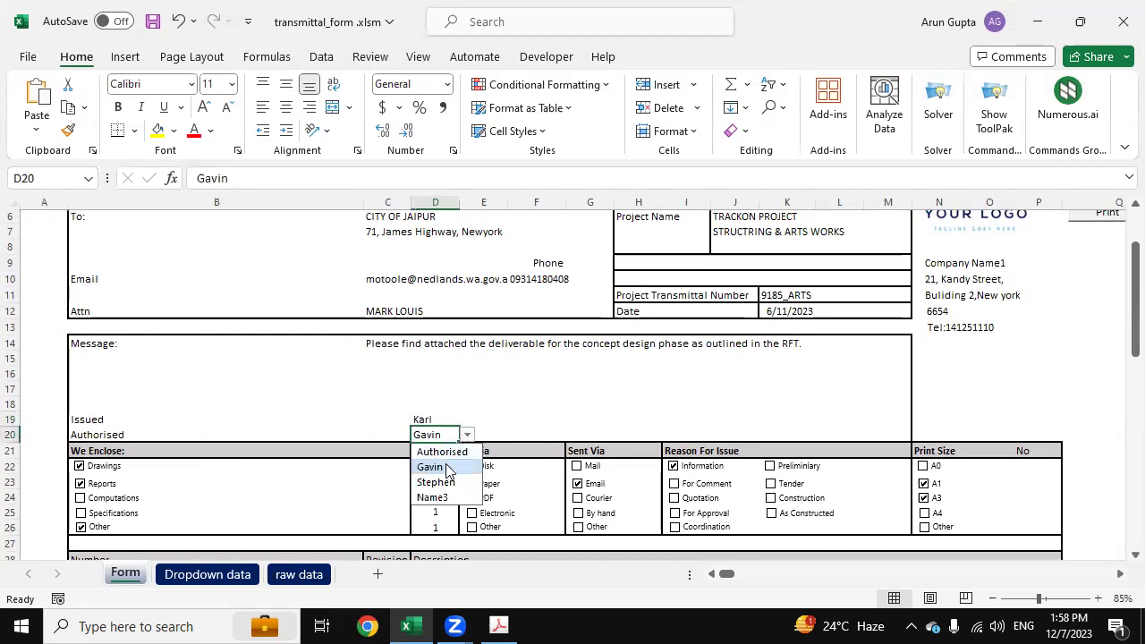
{"action": "left_click", "coordinate": [436, 482]}
{"action": "left_click", "coordinate": [511, 408]}
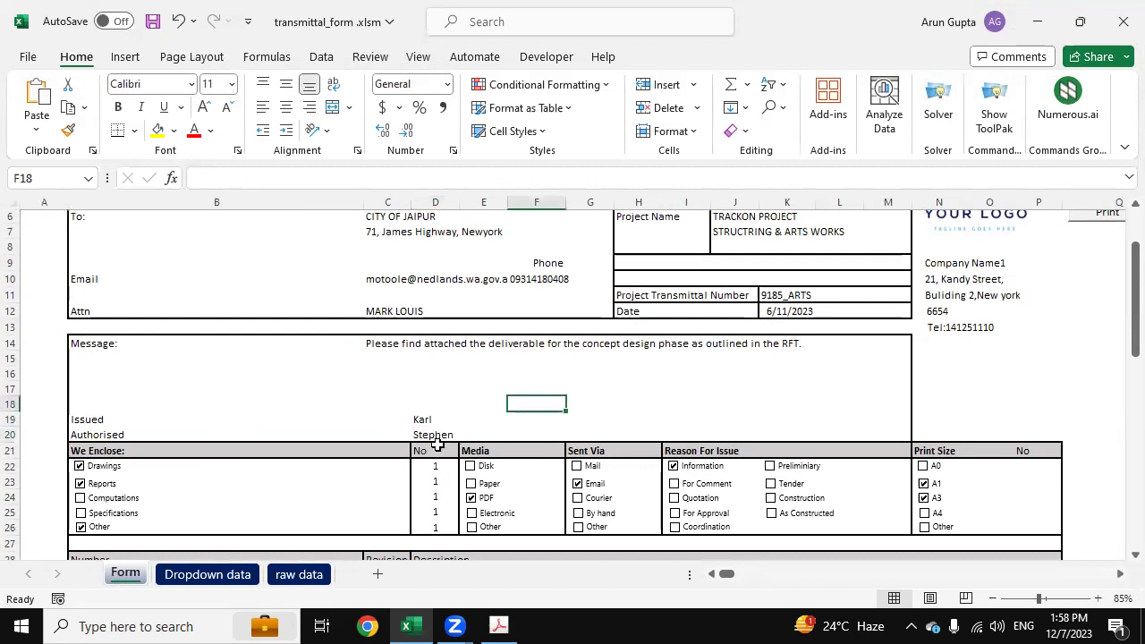
{"action": "scroll", "coordinate": [444, 451], "scroll_direction": "down", "scroll_amount": 1}
{"action": "scroll", "coordinate": [448, 458], "scroll_direction": "down", "scroll_amount": 2}
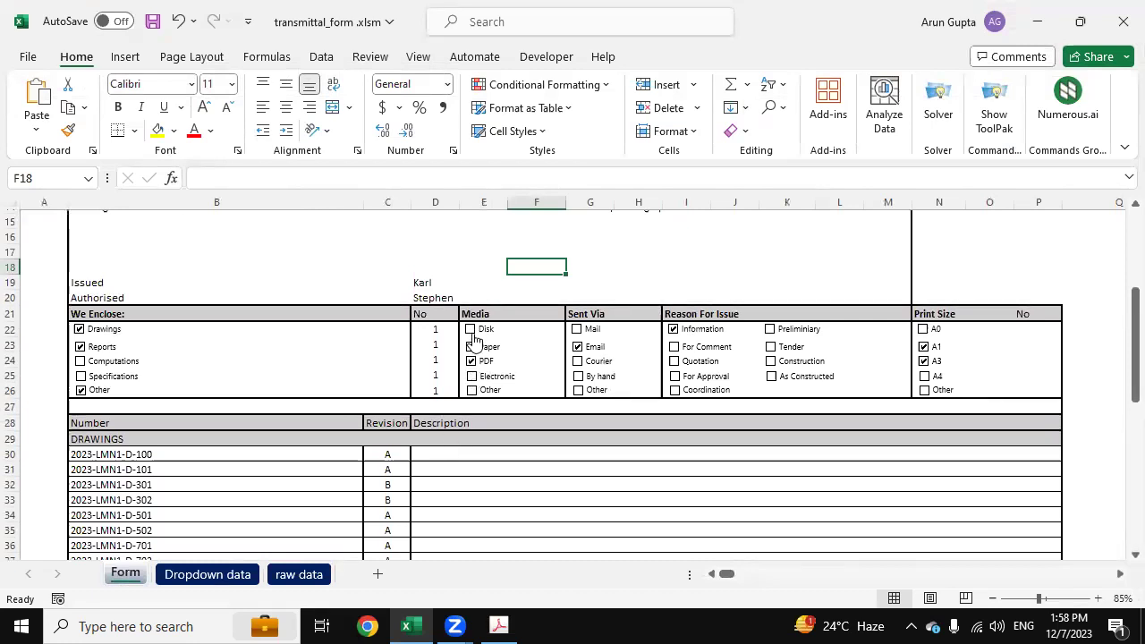
Step: Tick For Comment and For Approval as reasons for issue, leaving Disk and Courier unticked
{"action": "left_click", "coordinate": [472, 333]}
{"action": "left_click", "coordinate": [471, 331]}
{"action": "left_click", "coordinate": [577, 362]}
{"action": "left_click", "coordinate": [576, 362]}
{"action": "left_click", "coordinate": [673, 348]}
{"action": "left_click", "coordinate": [674, 377]}
Step: Clear A1 and A3 under Print Size and tick A4 only
{"action": "scroll", "coordinate": [859, 389], "scroll_direction": "up", "scroll_amount": 1}
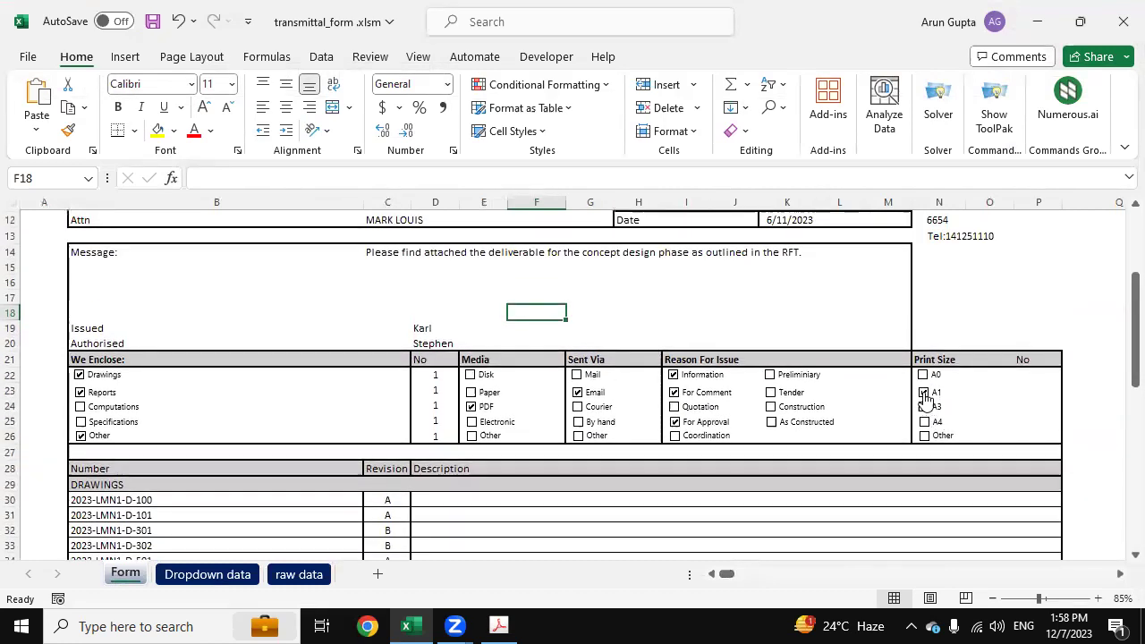
{"action": "left_click", "coordinate": [924, 391]}
{"action": "left_click", "coordinate": [924, 407]}
{"action": "left_click", "coordinate": [924, 421]}
{"action": "scroll", "coordinate": [1008, 390], "scroll_direction": "down", "scroll_amount": 1}
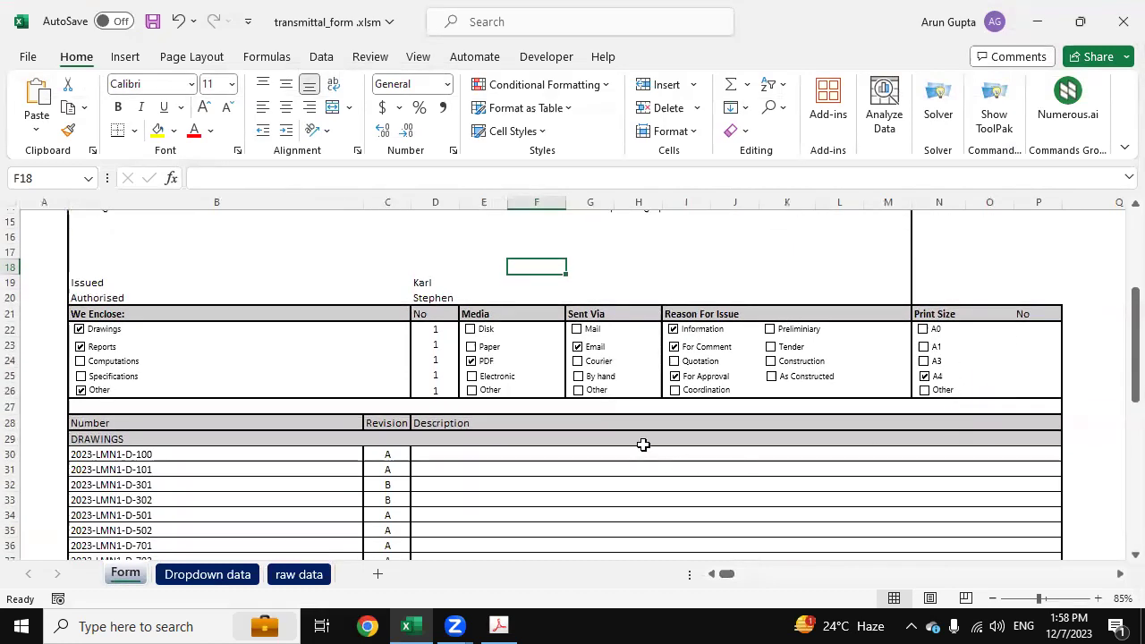
{"action": "scroll", "coordinate": [595, 494], "scroll_direction": "down", "scroll_amount": 2}
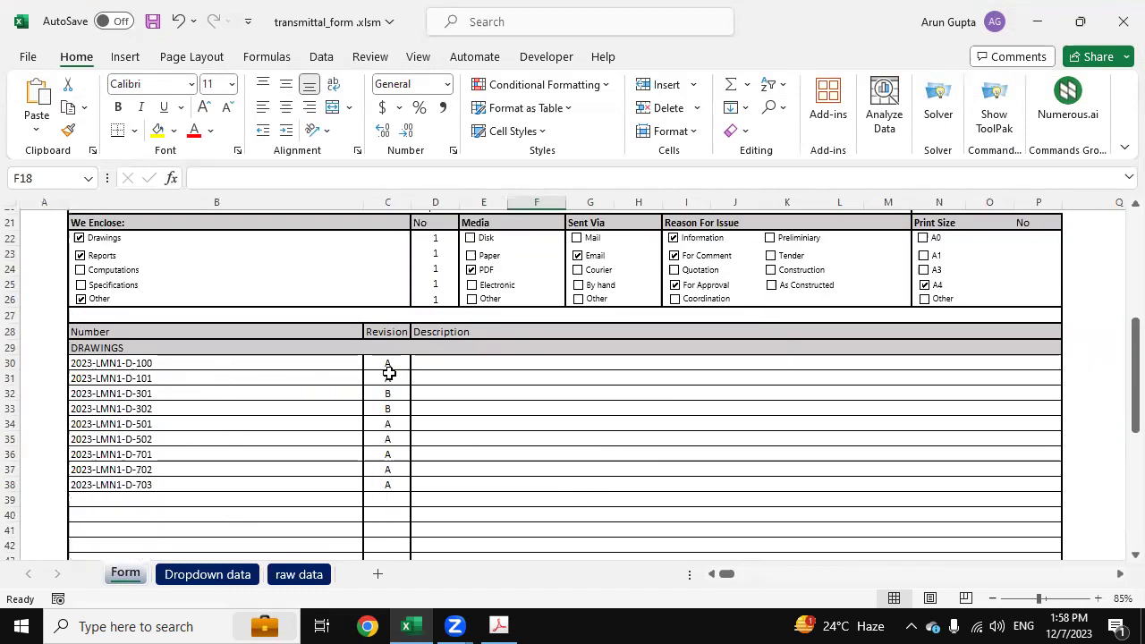
Step: Enter 'hello this the description example' in D30 for drawing 2023-LMN1-D-100
{"action": "scroll", "coordinate": [555, 405], "scroll_direction": "down", "scroll_amount": 5}
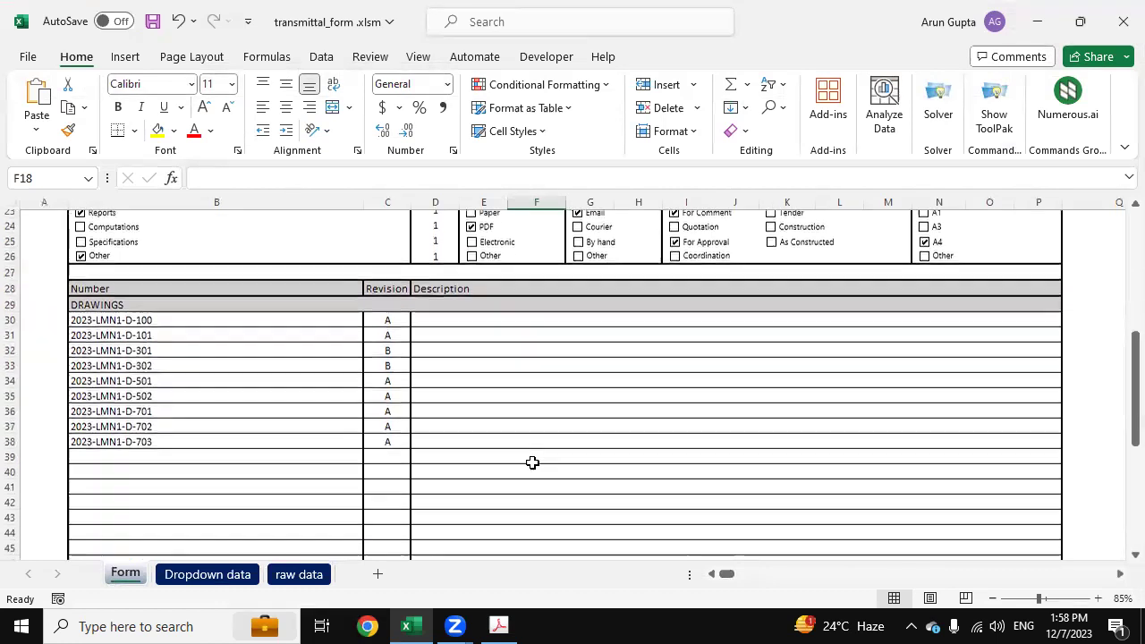
{"action": "scroll", "coordinate": [521, 500], "scroll_direction": "down", "scroll_amount": 3}
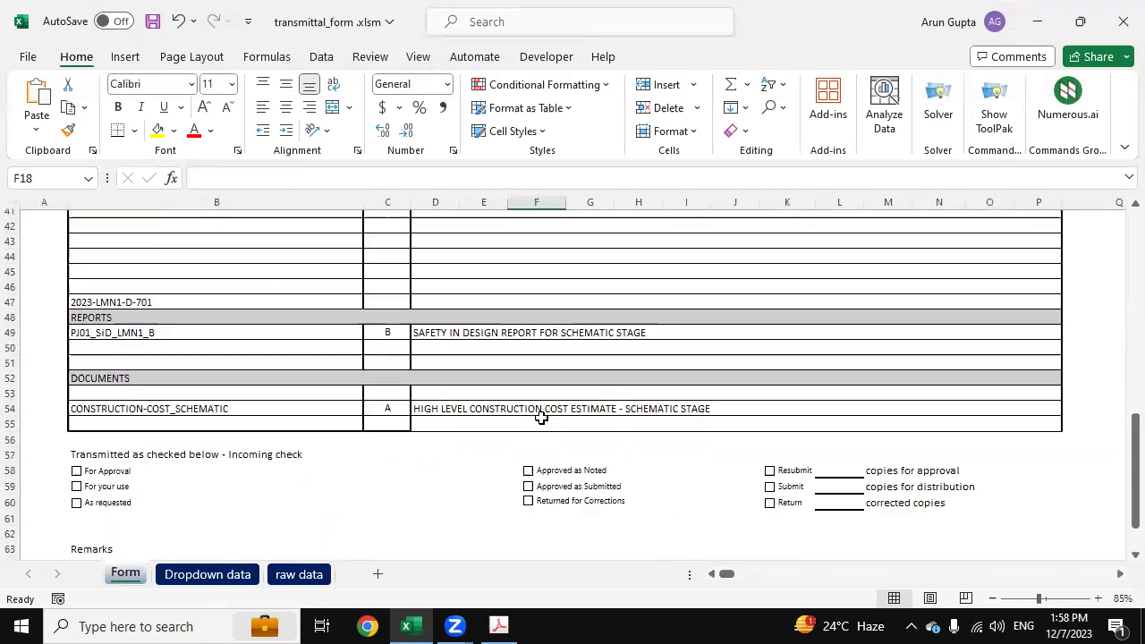
{"action": "scroll", "coordinate": [547, 420], "scroll_direction": "up", "scroll_amount": 5}
{"action": "scroll", "coordinate": [546, 403], "scroll_direction": "up", "scroll_amount": 2}
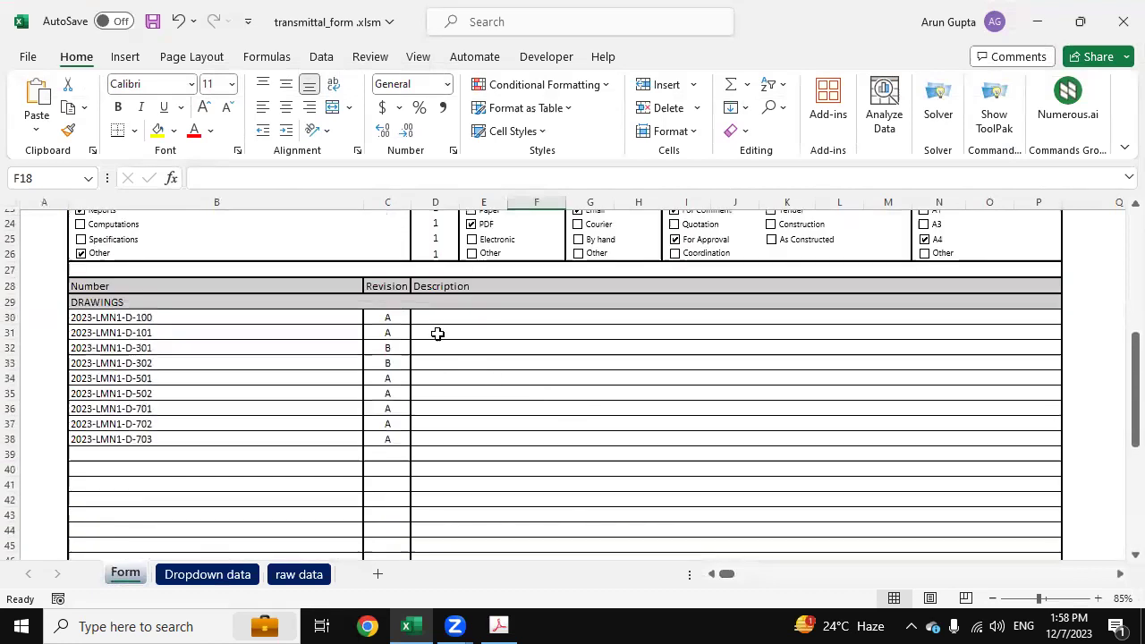
{"action": "left_click", "coordinate": [450, 321]}
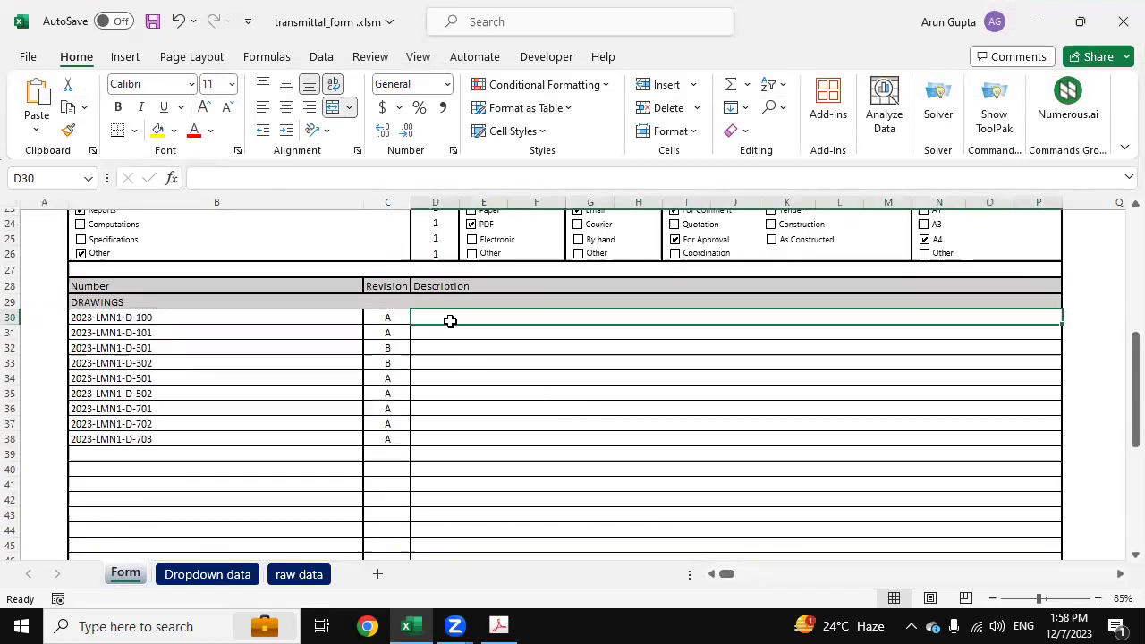
{"action": "type", "text": "hello this the descriptio"}
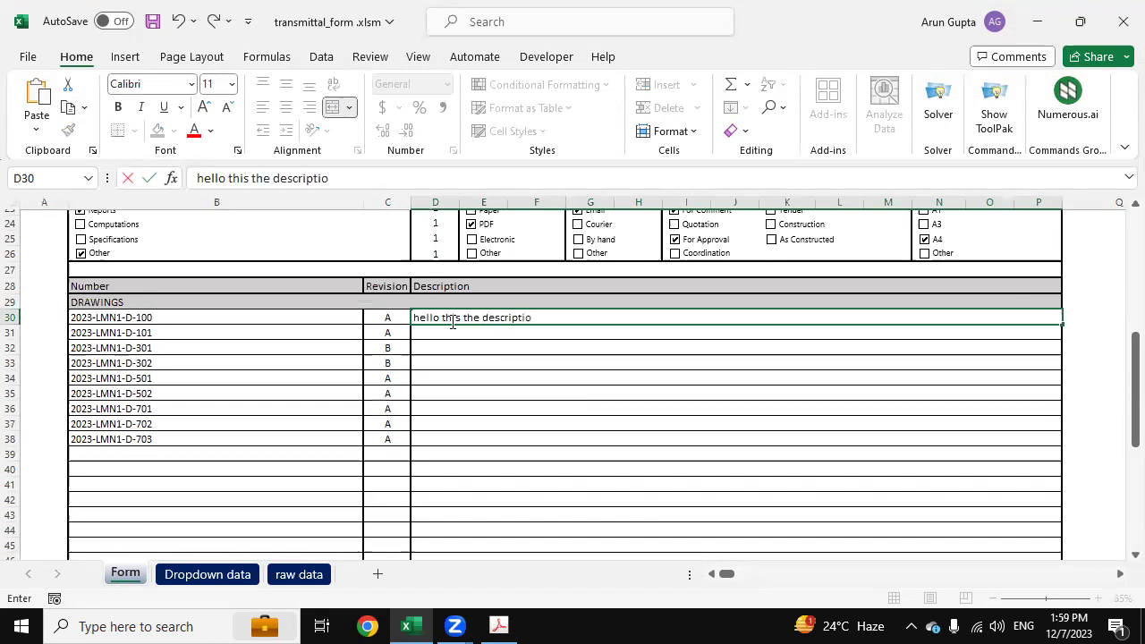
{"action": "type", "text": "mple"}
{"action": "left_click", "coordinate": [571, 349]}
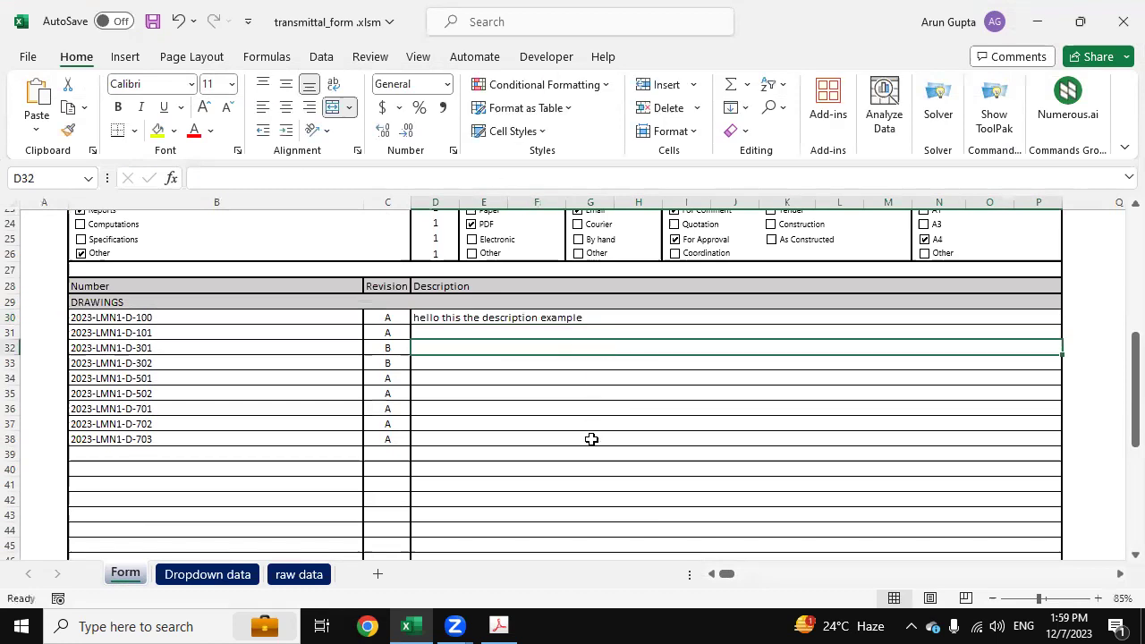
{"action": "scroll", "coordinate": [581, 519], "scroll_direction": "down", "scroll_amount": 6}
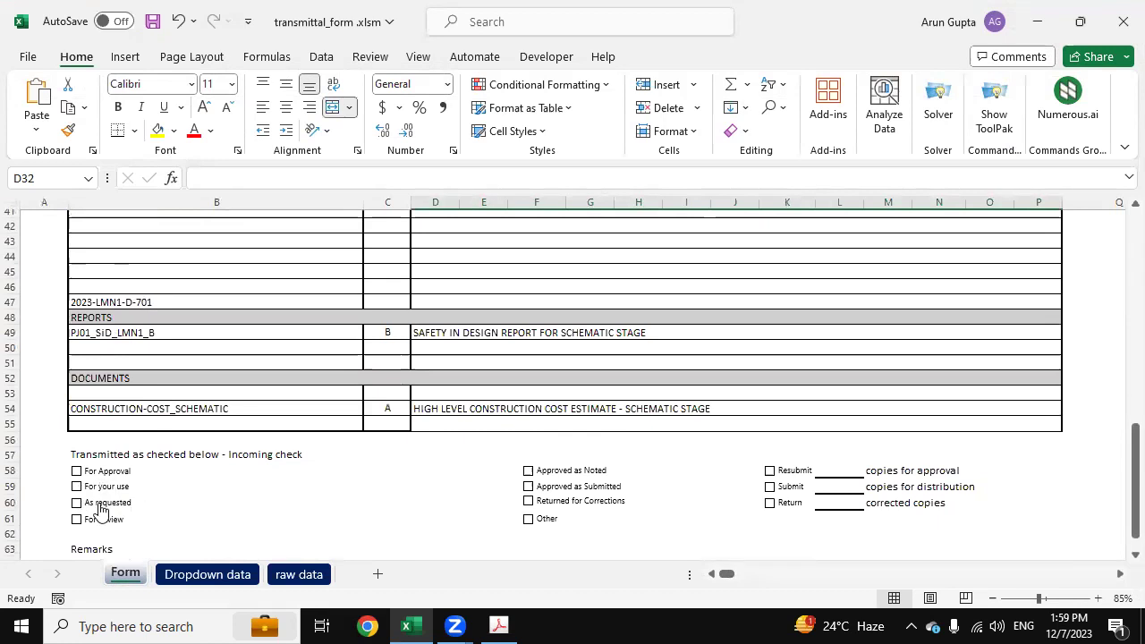
{"action": "left_click", "coordinate": [78, 487]}
{"action": "left_click", "coordinate": [78, 488]}
{"action": "scroll", "coordinate": [454, 507], "scroll_direction": "down", "scroll_amount": 1}
{"action": "scroll", "coordinate": [454, 507], "scroll_direction": "down", "scroll_amount": 1}
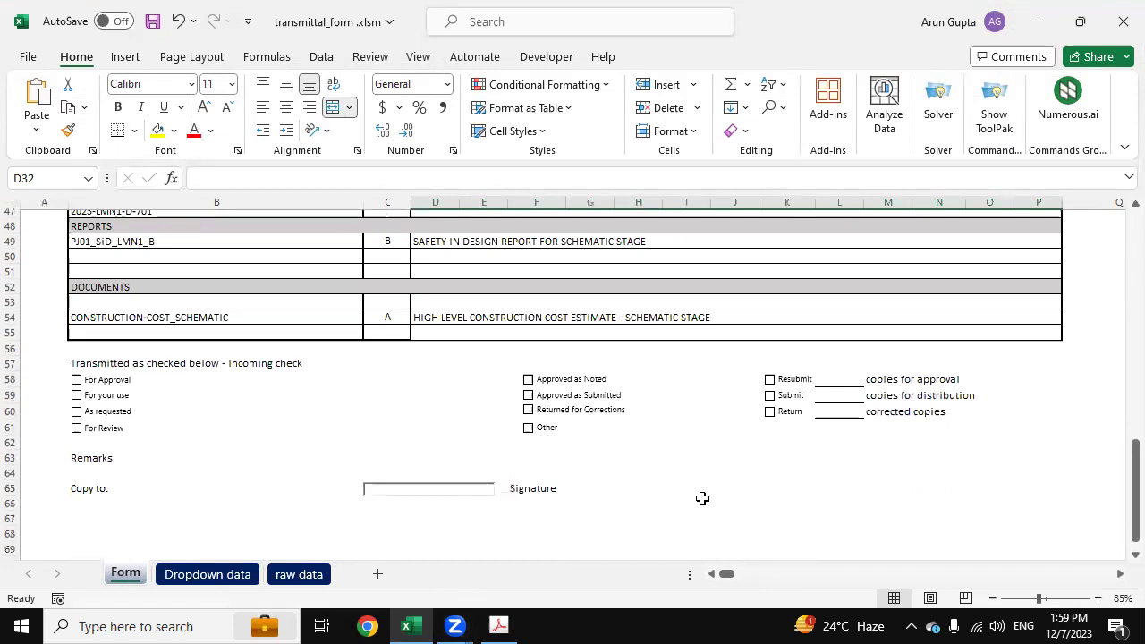
{"action": "scroll", "coordinate": [875, 502], "scroll_direction": "up", "scroll_amount": 8}
{"action": "scroll", "coordinate": [876, 502], "scroll_direction": "down", "scroll_amount": 10}
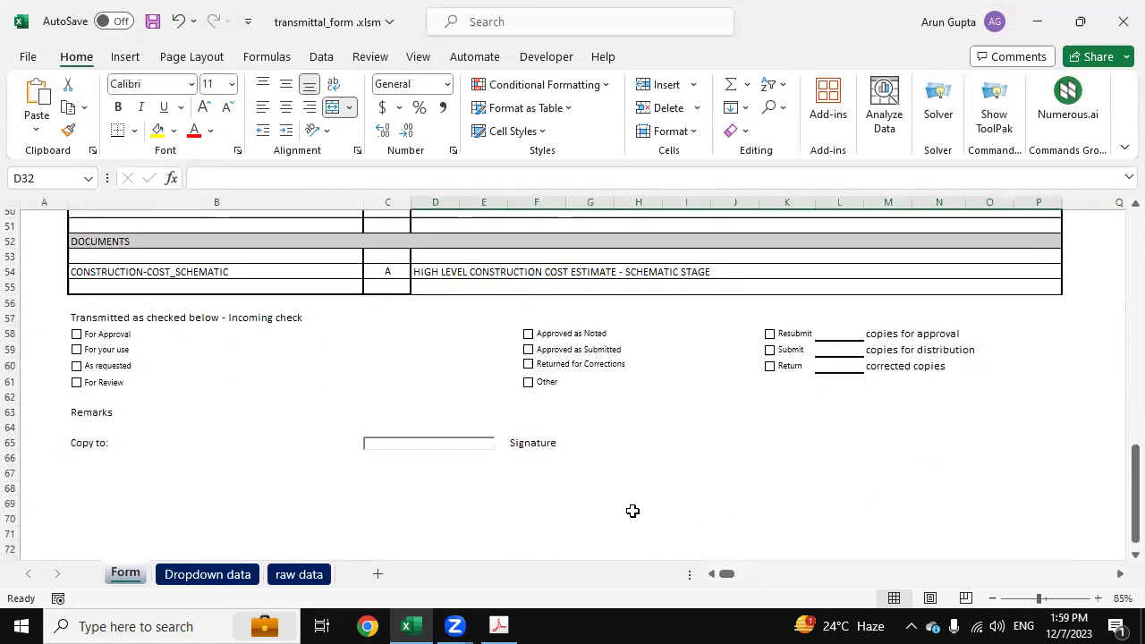
{"action": "scroll", "coordinate": [829, 478], "scroll_direction": "up", "scroll_amount": 4}
{"action": "scroll", "coordinate": [829, 478], "scroll_direction": "up", "scroll_amount": 12}
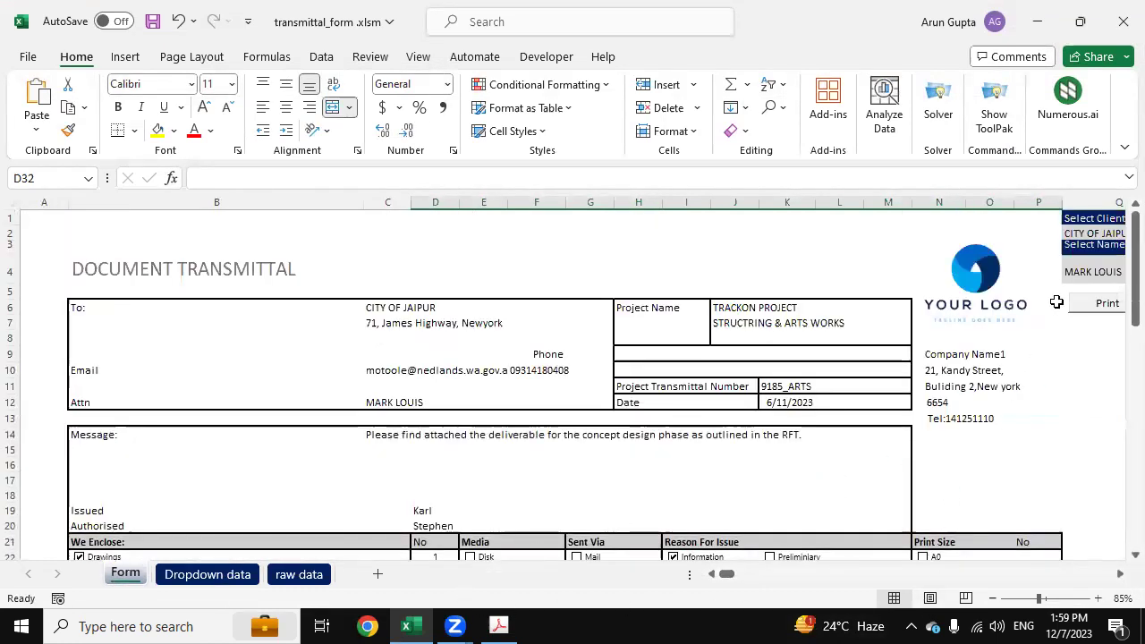
Step: Export the form as a PDF saved to the Desktop folder
{"action": "left_click", "coordinate": [1107, 305]}
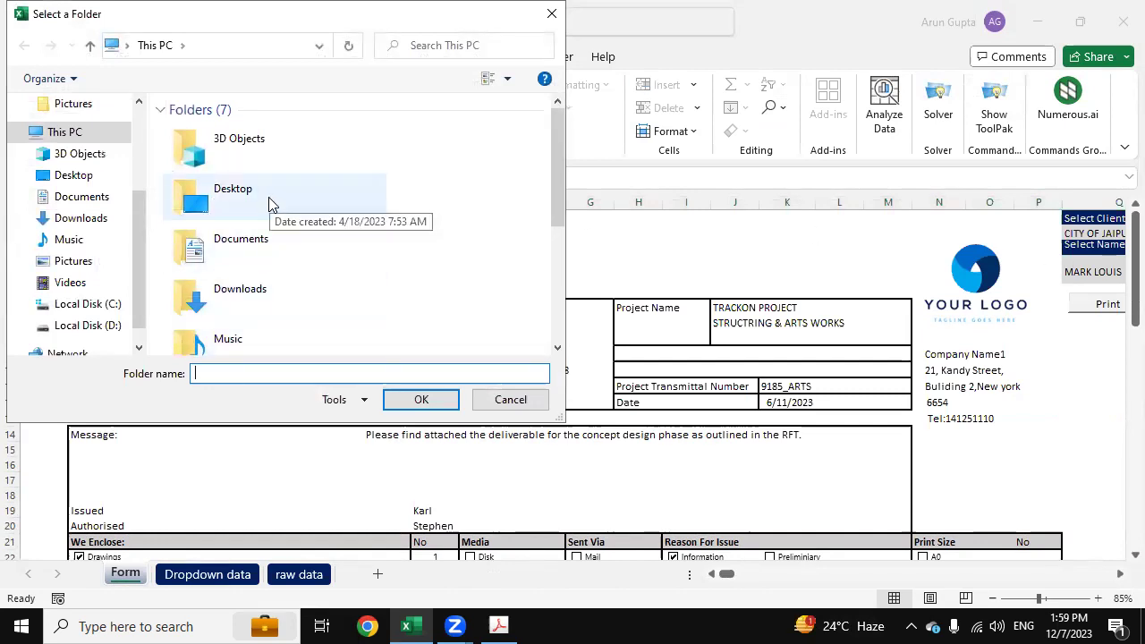
{"action": "double_click", "coordinate": [269, 205]}
{"action": "left_click", "coordinate": [414, 402]}
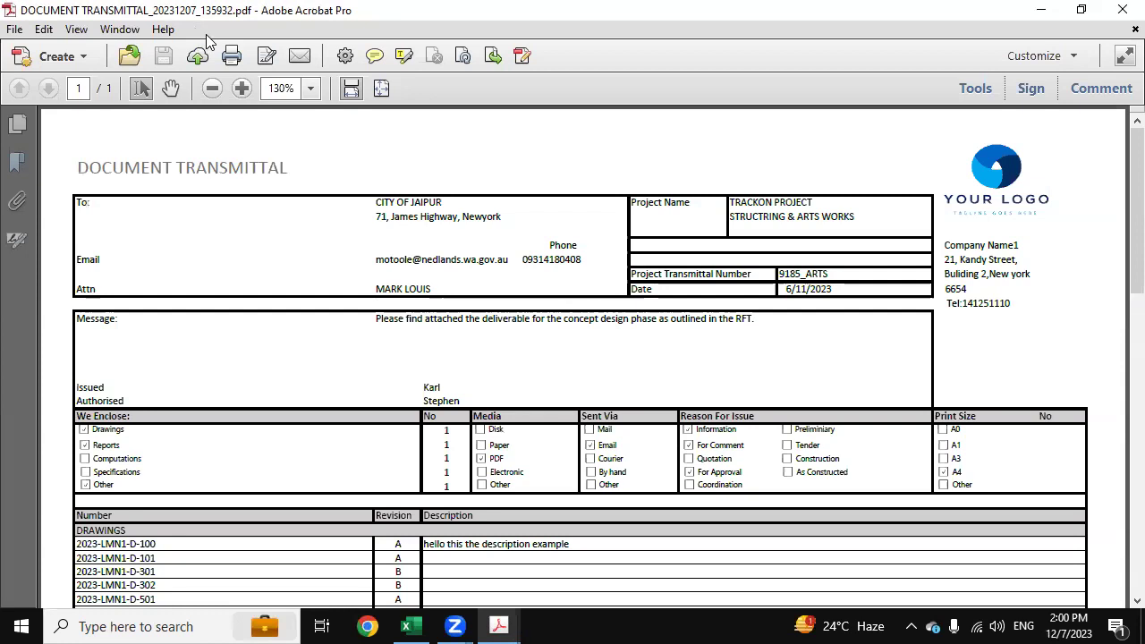
Step: Scroll through the exported DOCUMENT TRANSMITTAL_20231207_135932.pdf to verify the filled fields
{"action": "scroll", "coordinate": [544, 341], "scroll_direction": "down", "scroll_amount": 10}
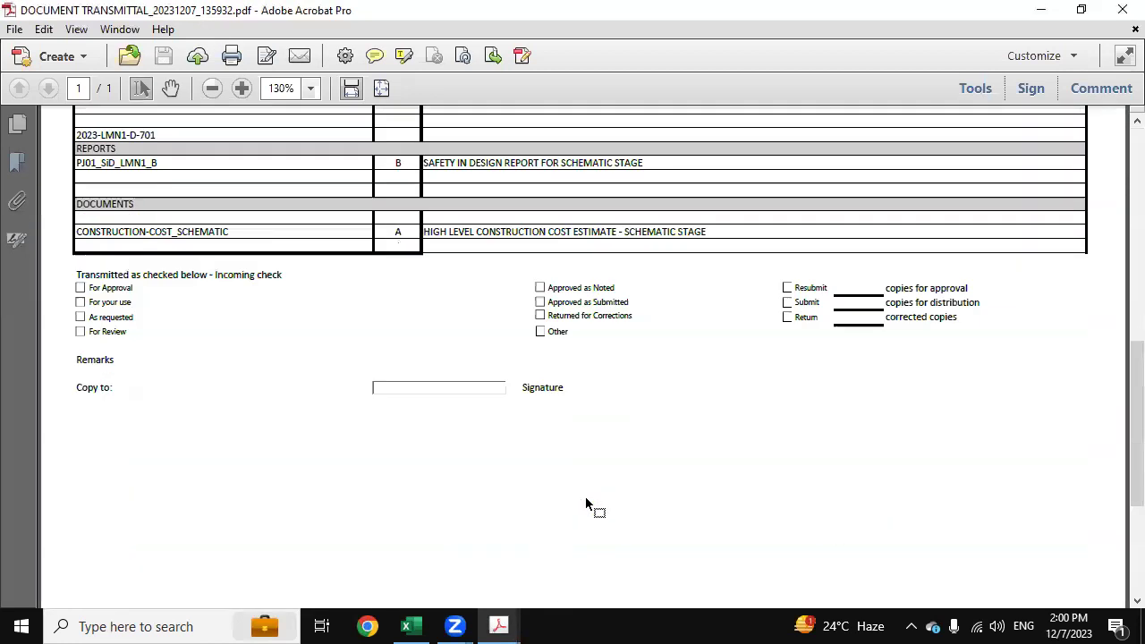
{"action": "scroll", "coordinate": [585, 496], "scroll_direction": "up", "scroll_amount": 10}
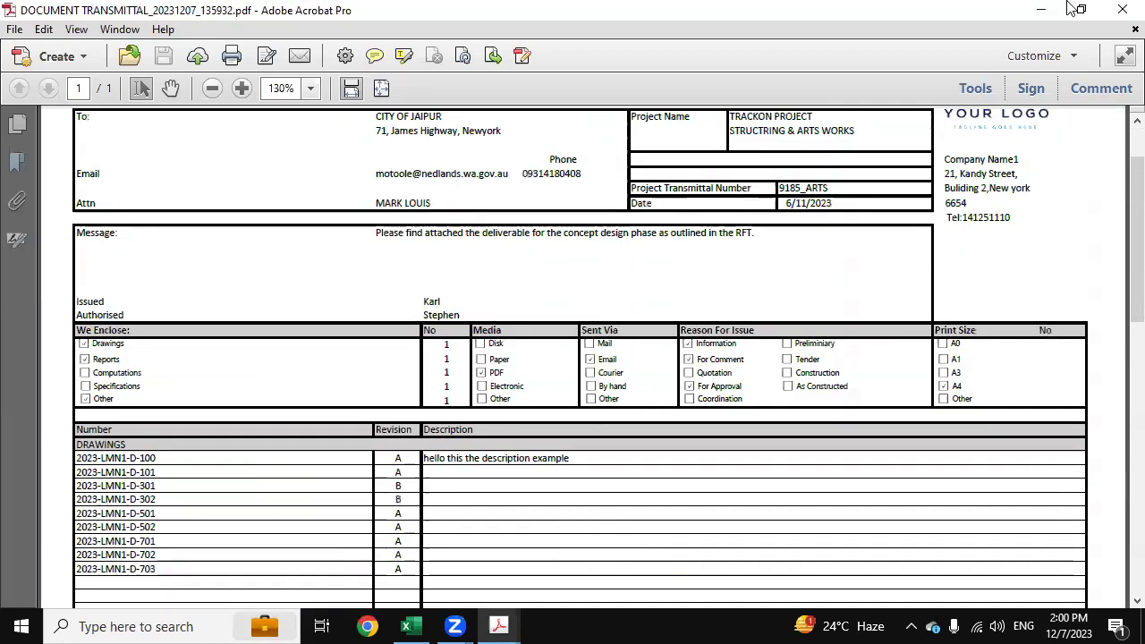
{"action": "left_click", "coordinate": [1121, 9]}
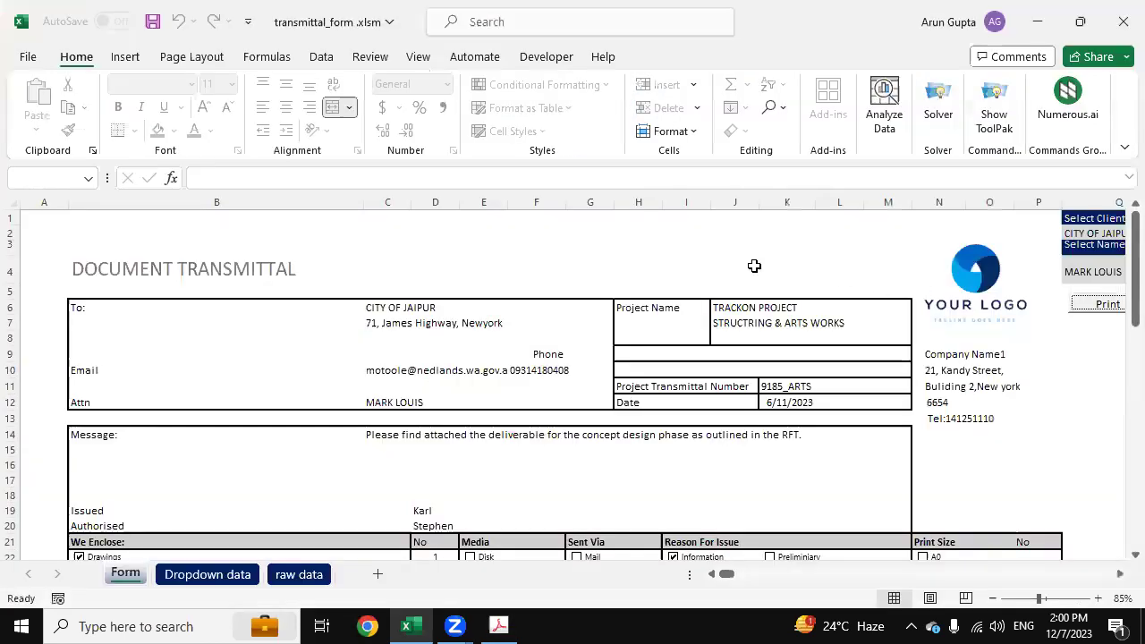
{"action": "left_click", "coordinate": [461, 258]}
{"action": "left_click", "coordinate": [178, 234]}
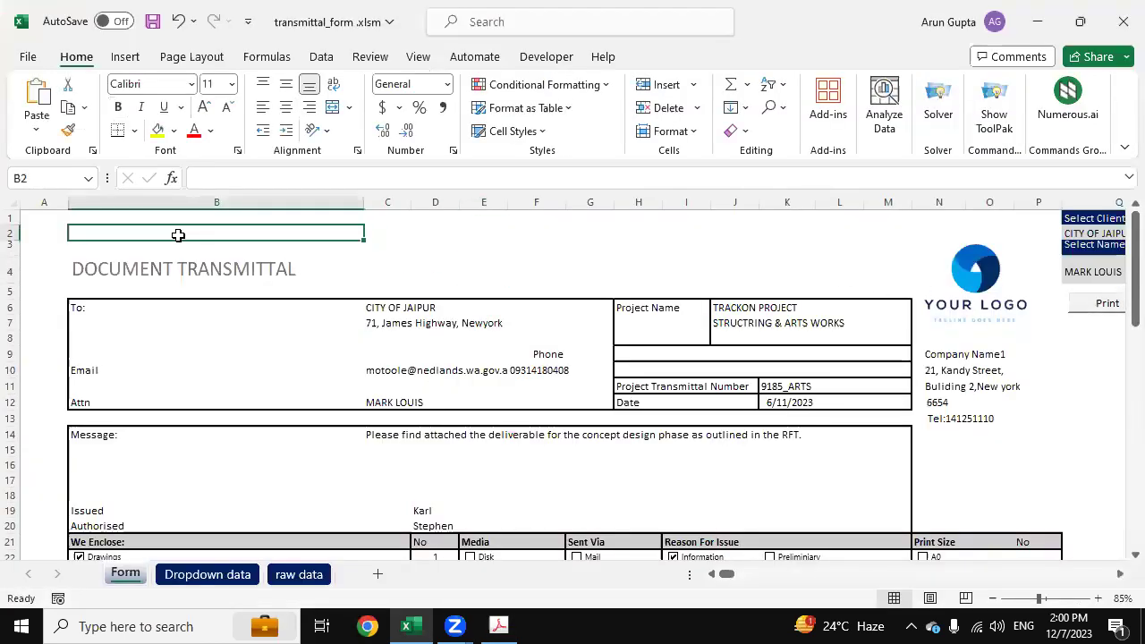